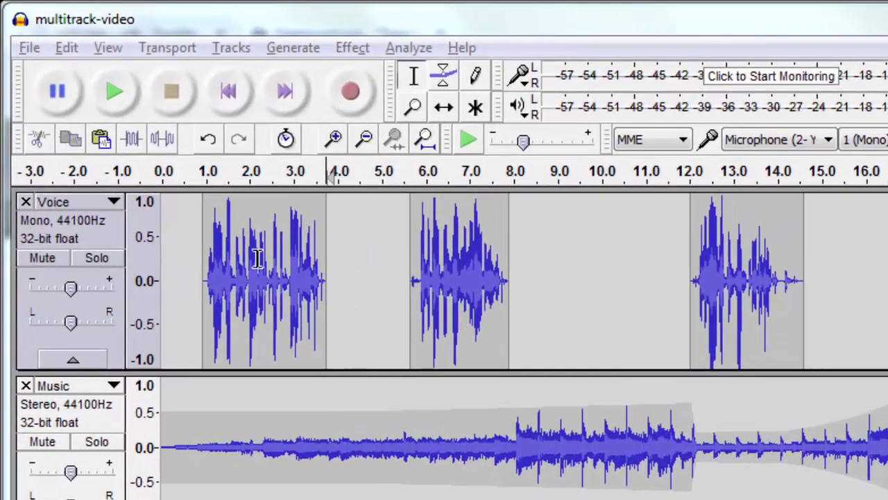
# - Select the Voice track, check its track options, and set the playhead near 7.5 s
pyautogui.click(109, 204)
pyautogui.click(109, 205)
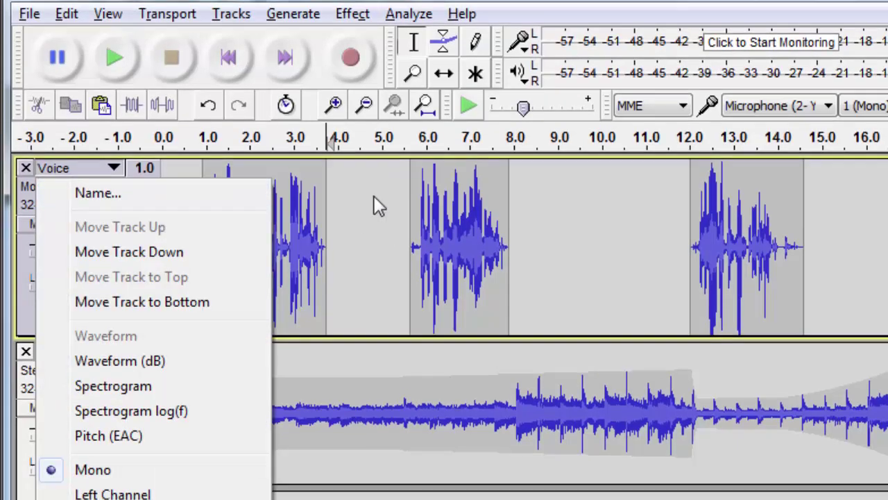
pyautogui.click(375, 236)
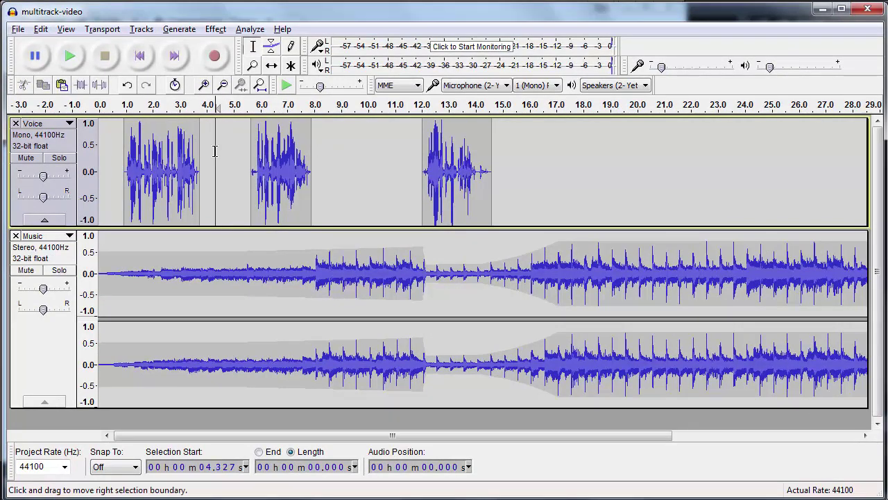
pyautogui.click(302, 166)
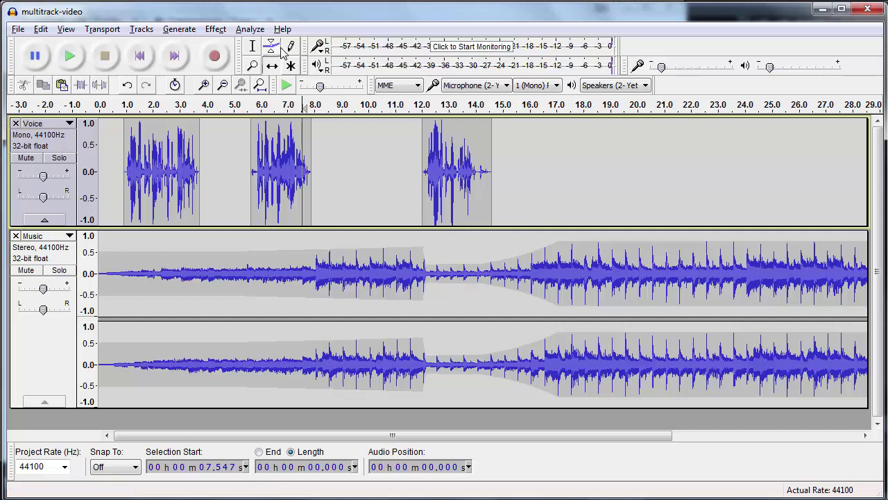
# - Play the project from the start, then from about 6.7 s and 10.5 s, to find the second clip
pyautogui.click(153, 54)
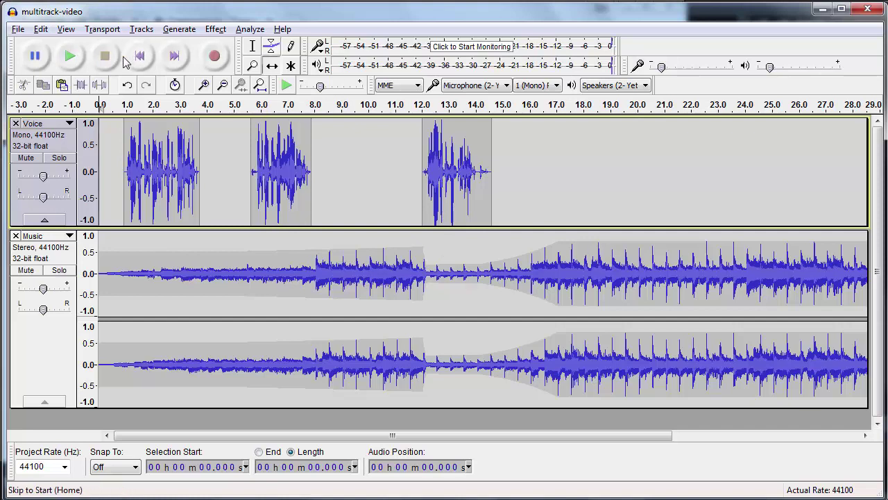
pyautogui.click(82, 60)
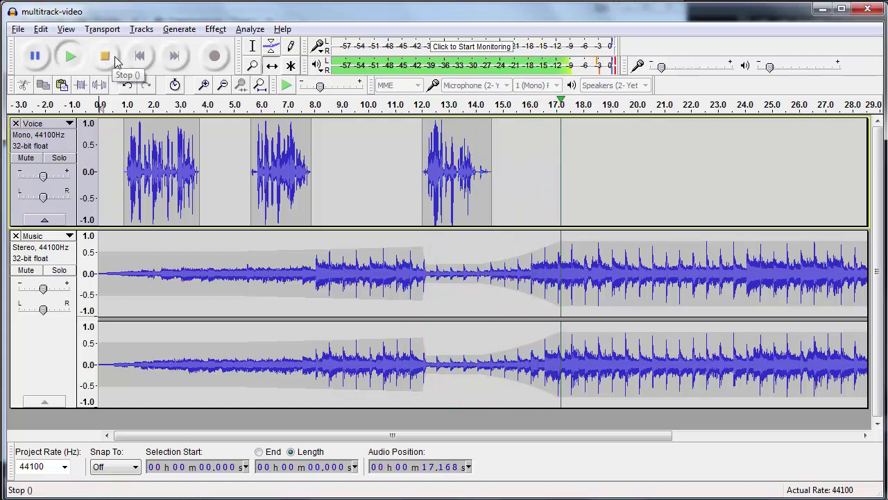
pyautogui.click(115, 58)
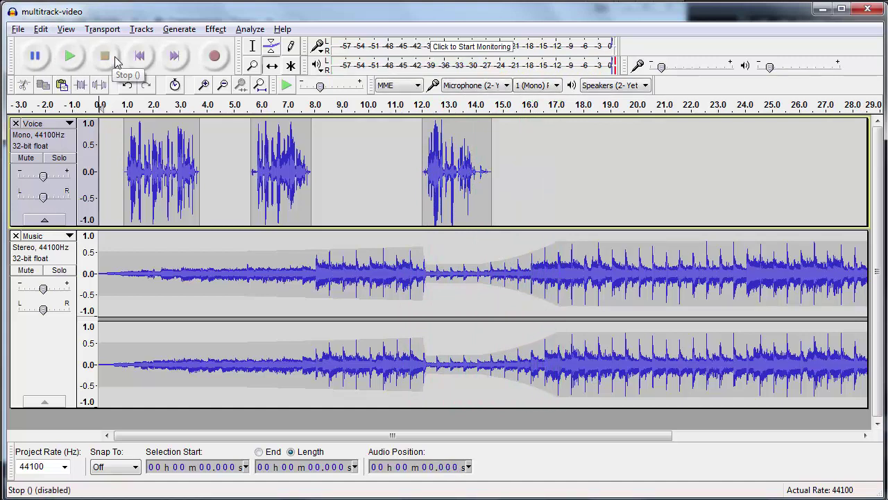
pyautogui.click(271, 110)
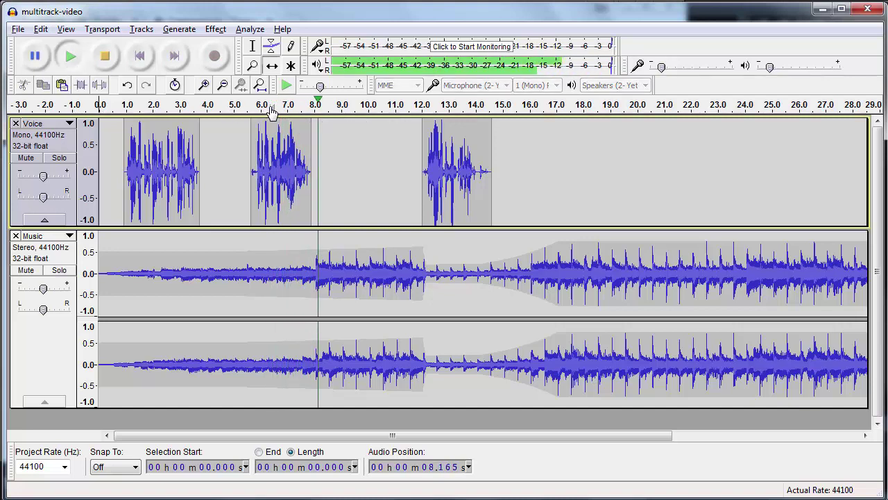
pyautogui.click(106, 58)
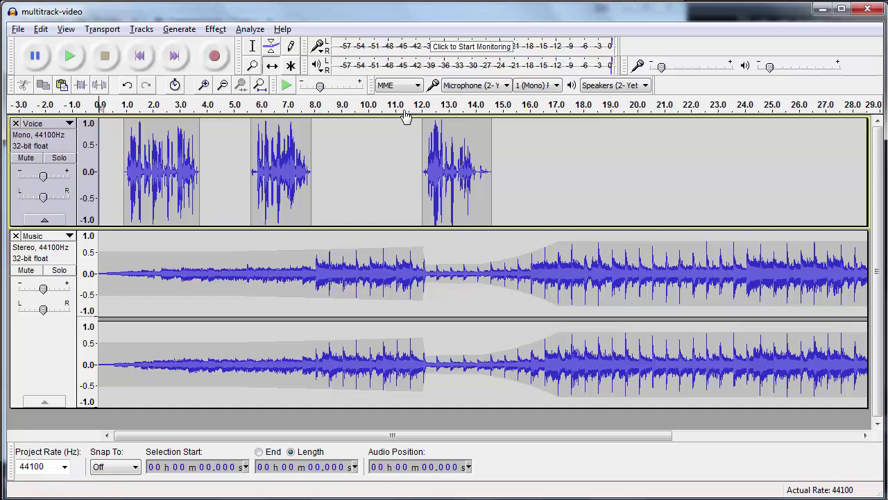
pyautogui.click(384, 113)
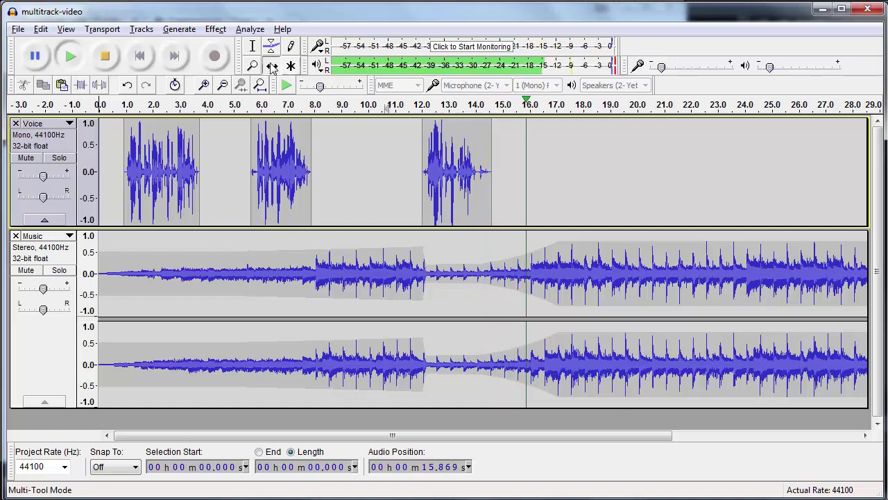
pyautogui.click(113, 61)
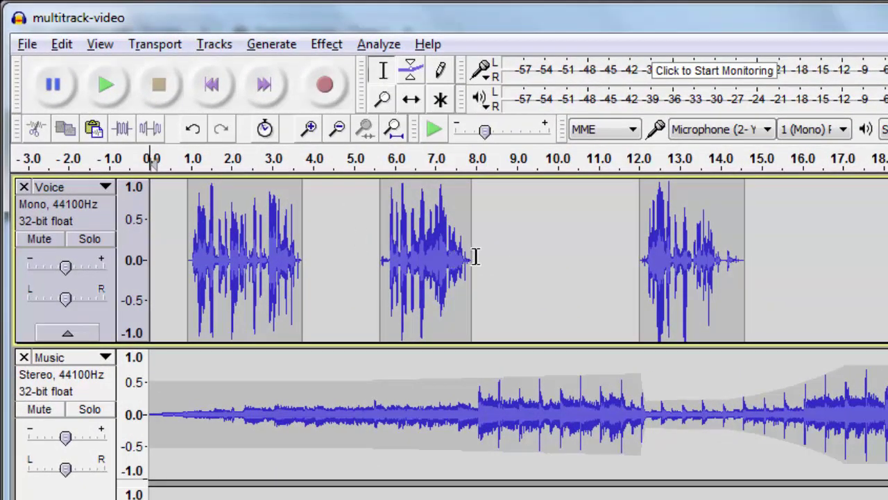
# - Select the second voice clip (5.6–8.0 s) and silence it to a flat line, undoing a trial deletion
pyautogui.moveTo(476, 256); pyautogui.dragTo(382, 321)
pyautogui.press('Delete')
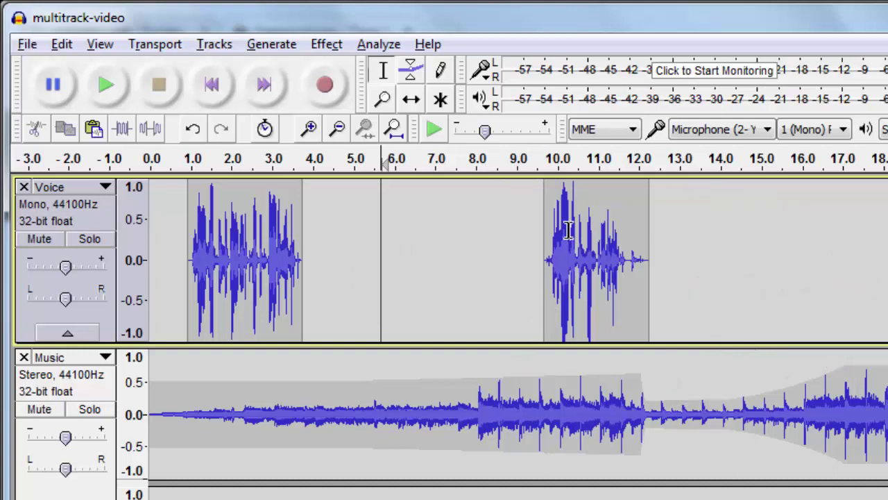
pyautogui.hotkey('ctrl', 'z')
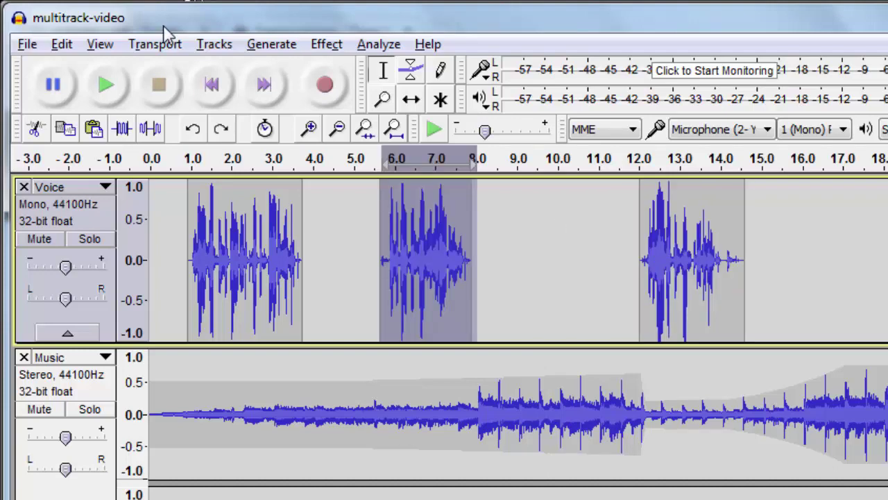
pyautogui.click(64, 46)
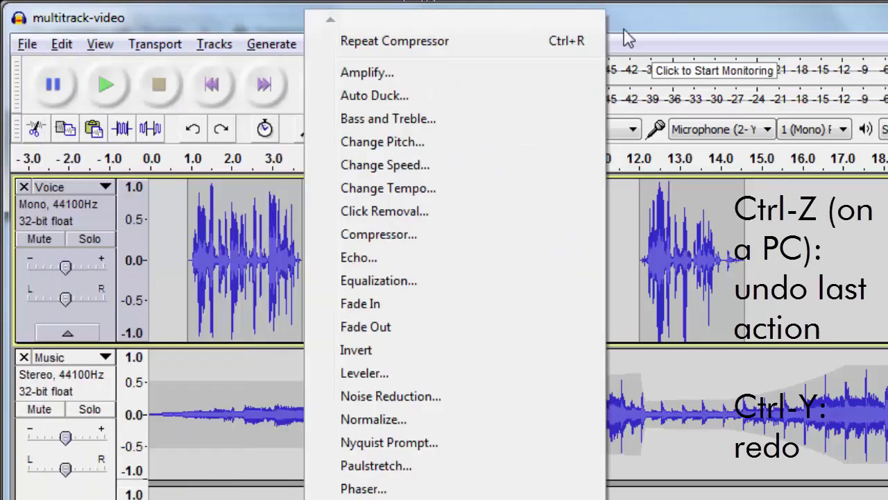
pyautogui.click(626, 38)
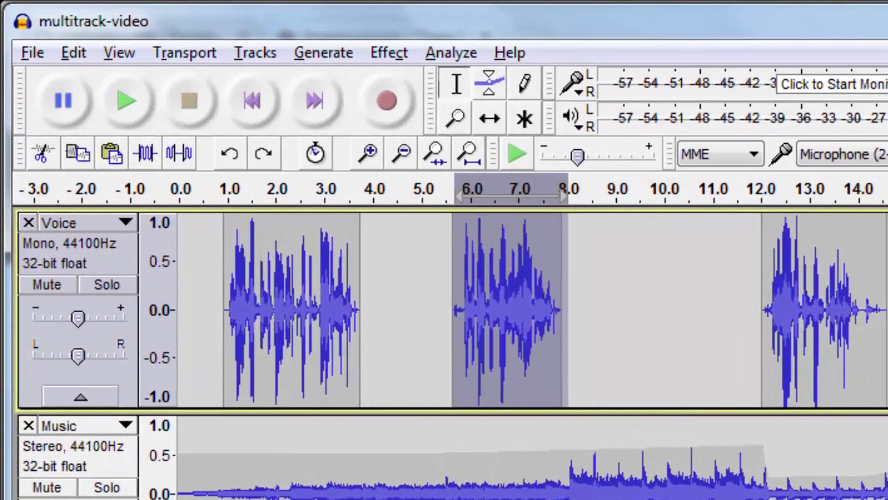
pyautogui.click(181, 153)
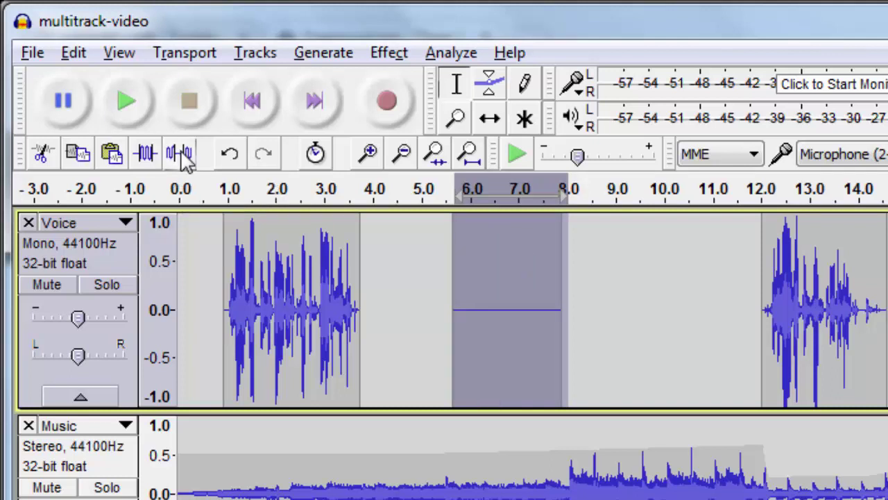
pyautogui.click(509, 302)
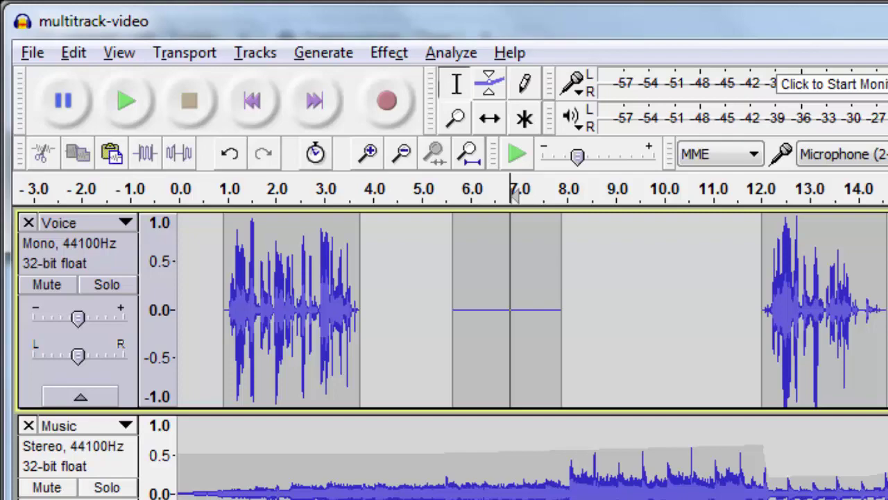
# - Undo the silence and drag 75827 tape-rewind.wav into Audacity as a new stereo track
pyautogui.hotkey('ctrl', 'z')
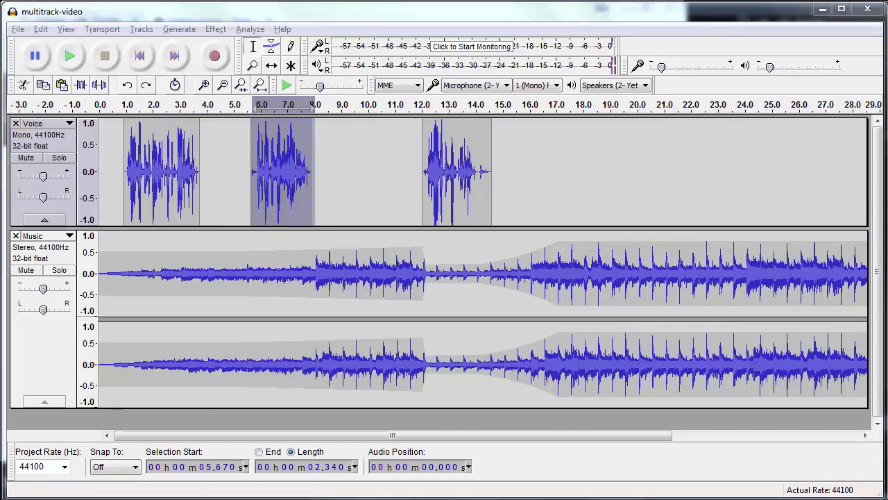
pyautogui.click(71, 497)
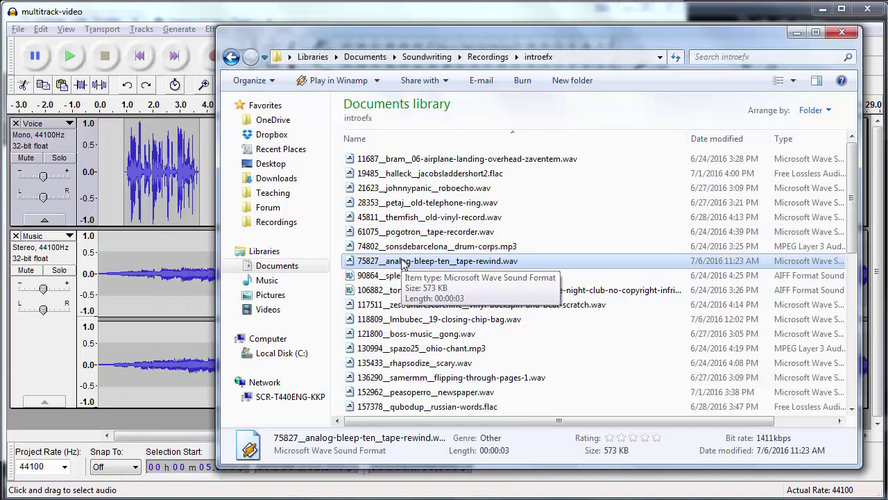
pyautogui.moveTo(403, 260); pyautogui.dragTo(155, 268)
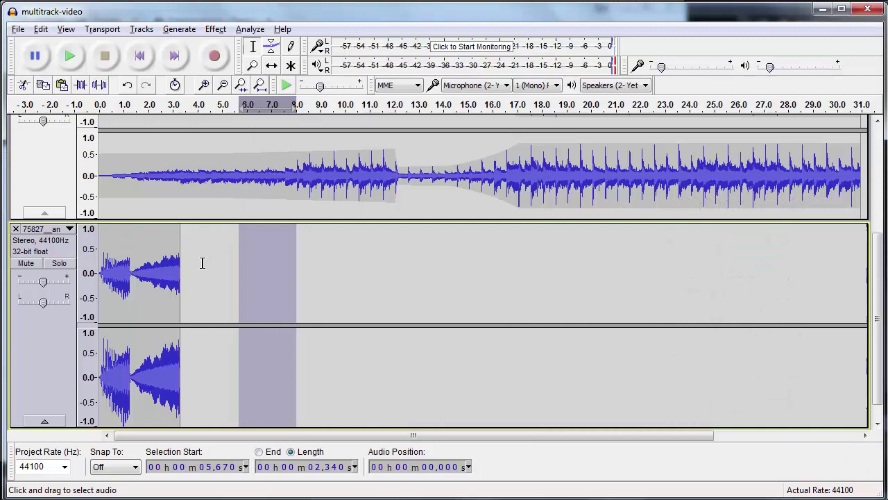
# - Fit the Voice, Music and tape-rewind tracks vertically with View > Fit Vertically
pyautogui.scroll(5, 185, 271)
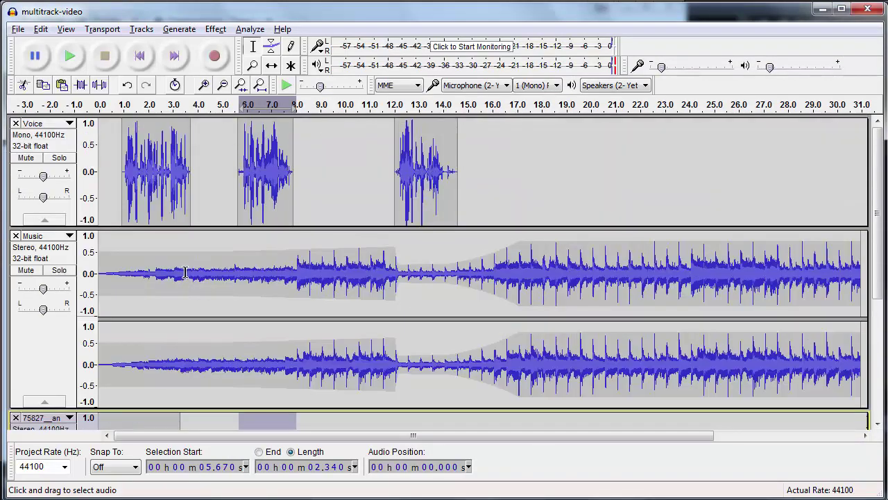
pyautogui.scroll(-5, 263, 247)
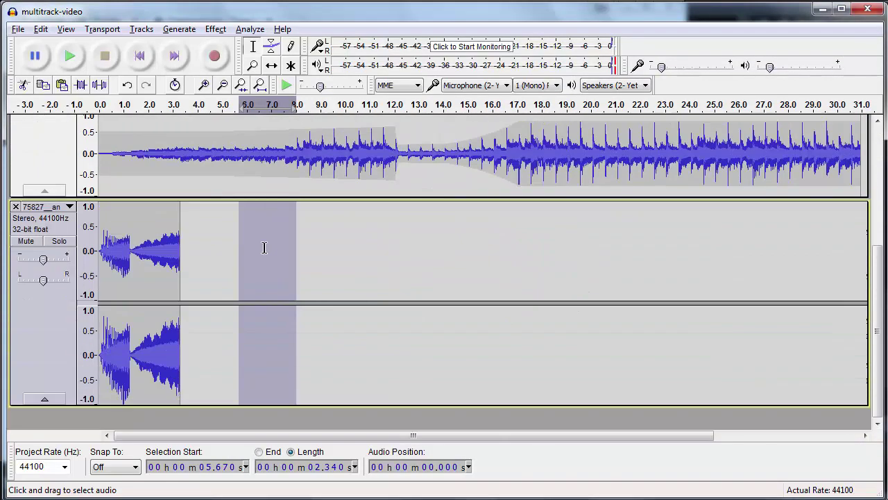
pyautogui.scroll(5, 263, 247)
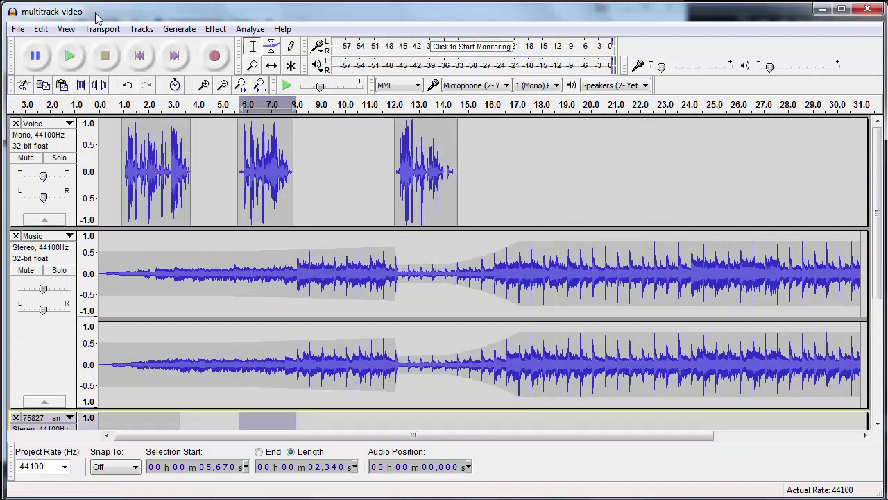
pyautogui.click(70, 31)
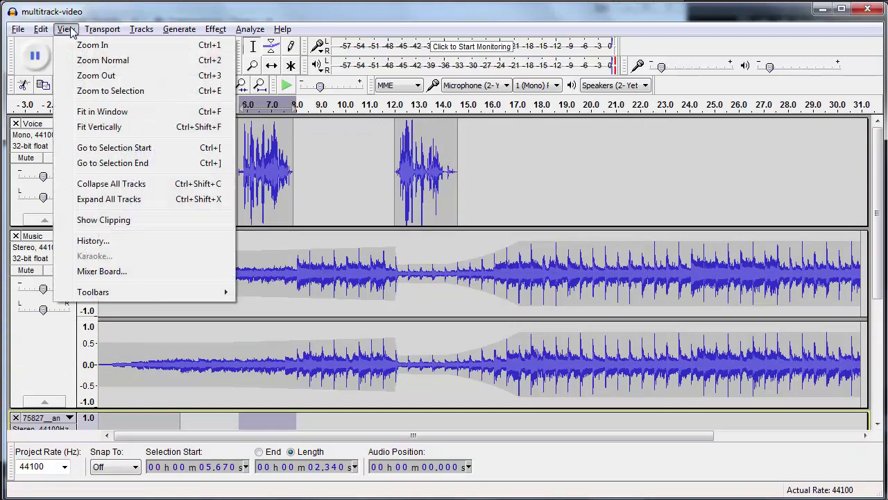
pyautogui.click(125, 132)
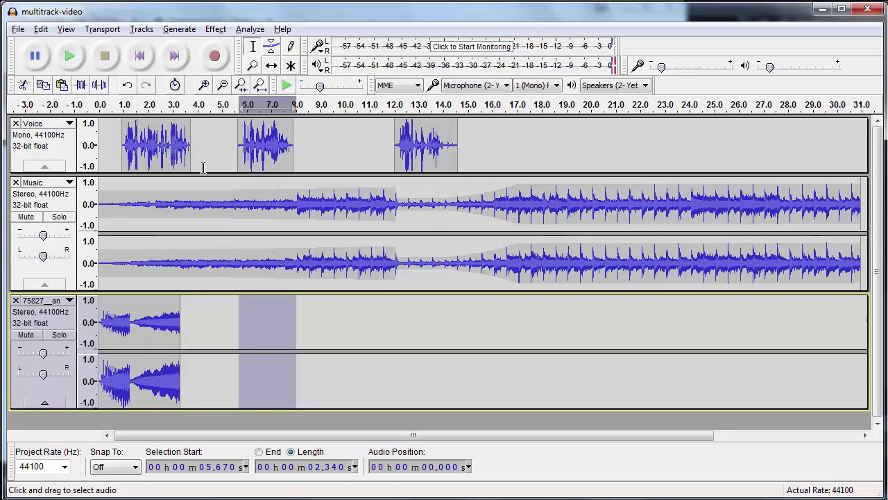
# - Make the Voice track taller, then collapse and re-expand it
pyautogui.moveTo(203, 174)
pyautogui.mouseDown()
pyautogui.moveTo(200, 211)
pyautogui.moveTo(212, 209)
pyautogui.moveTo(217, 177)
pyautogui.moveTo(212, 211)
pyautogui.moveTo(212, 178)
pyautogui.moveTo(212, 188)
pyautogui.mouseUp()
pyautogui.click(45, 178)
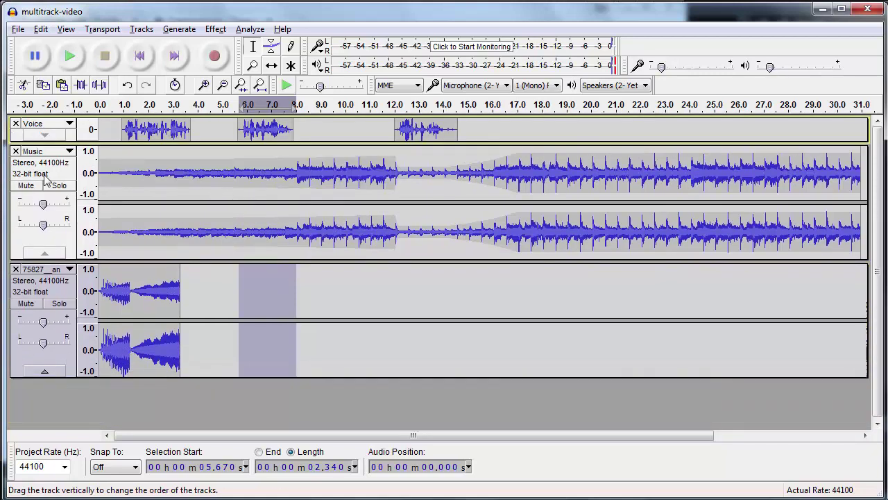
pyautogui.click(52, 137)
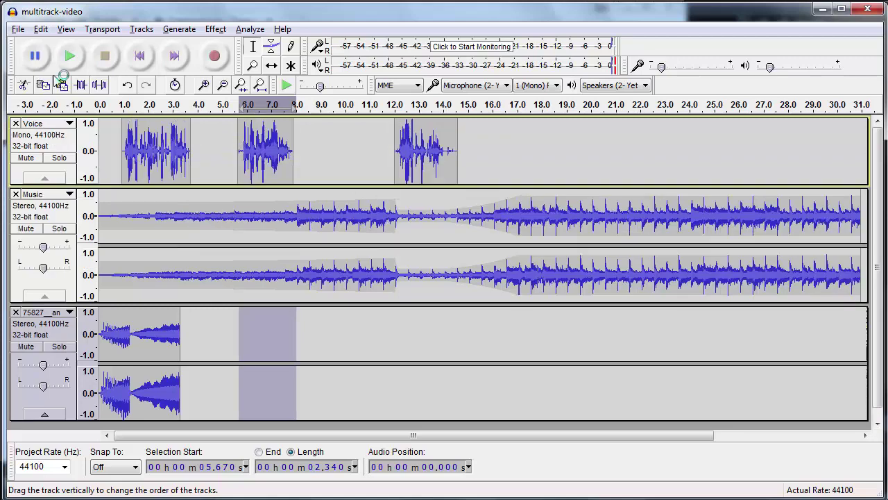
pyautogui.click(69, 29)
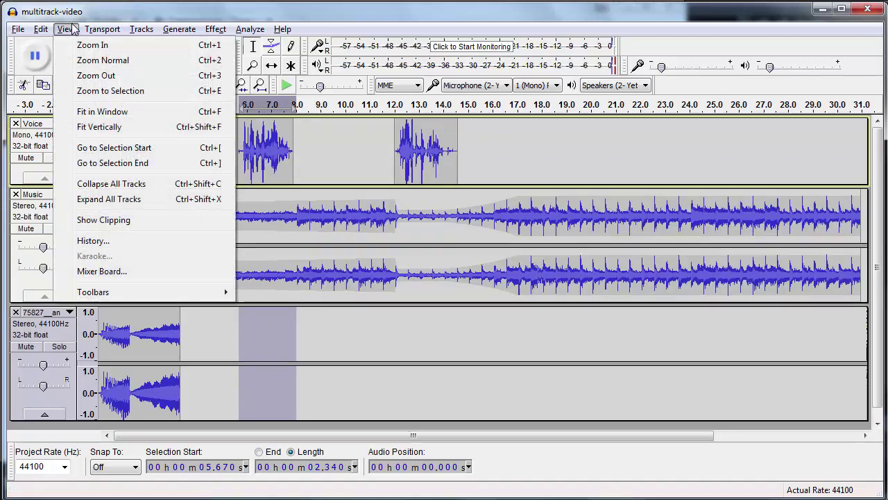
pyautogui.click(72, 29)
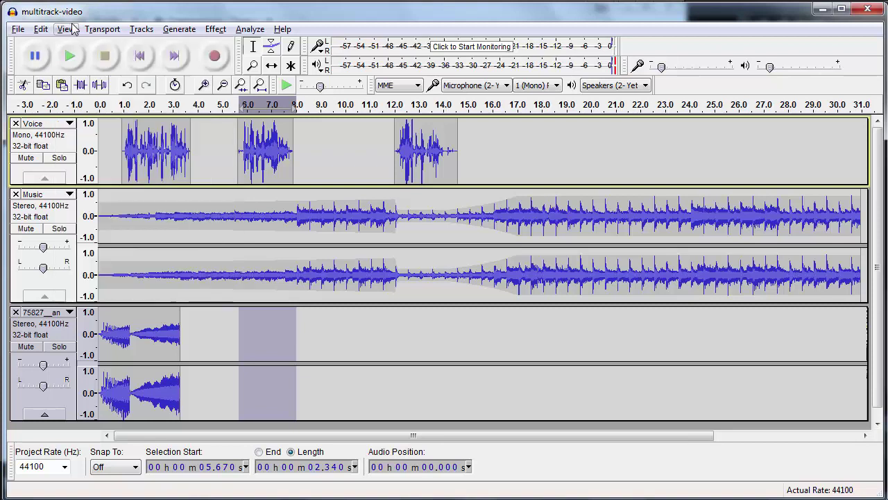
pyautogui.click(275, 68)
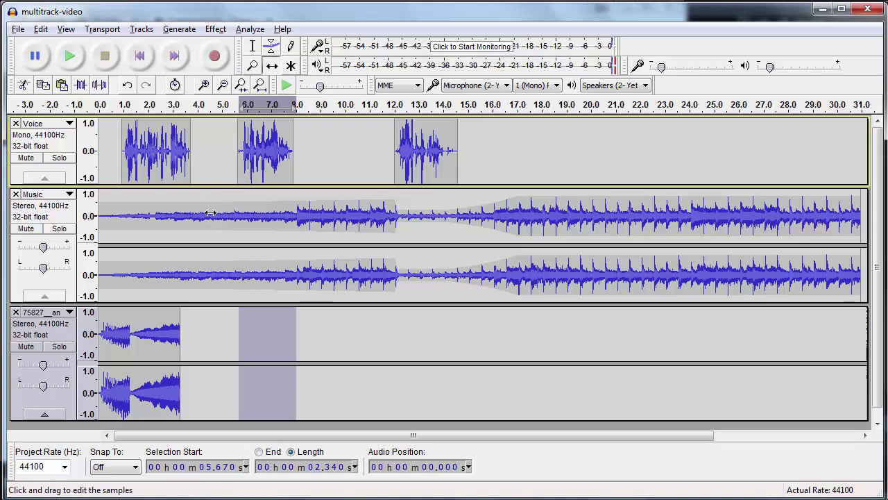
pyautogui.moveTo(213, 213); pyautogui.dragTo(294, 208)
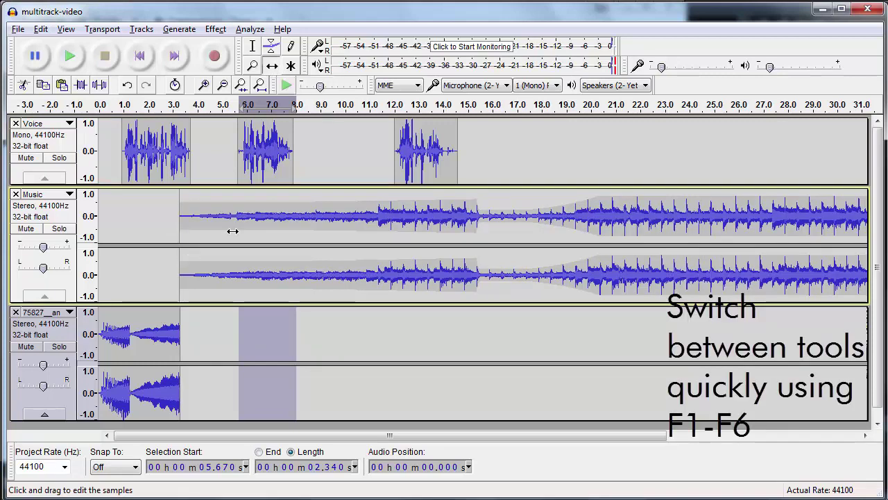
pyautogui.moveTo(245, 220)
pyautogui.mouseDown()
pyautogui.moveTo(209, 222)
pyautogui.moveTo(242, 228)
pyautogui.mouseUp()
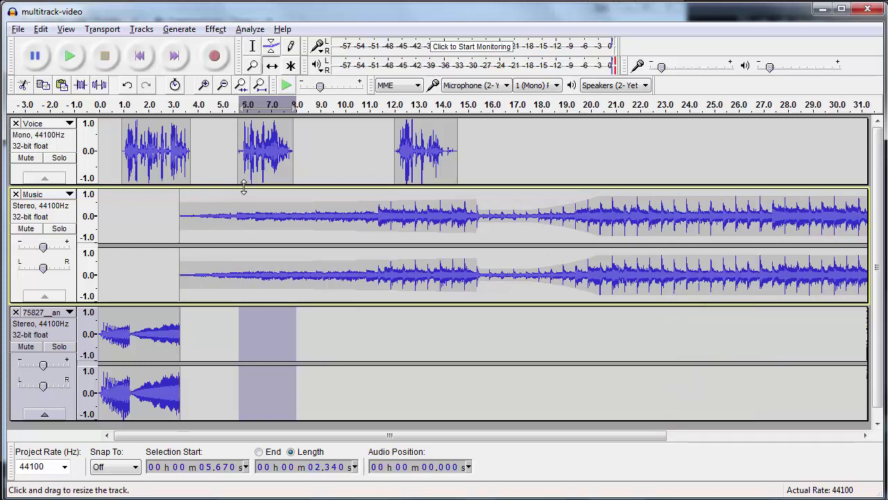
pyautogui.moveTo(218, 222)
pyautogui.mouseDown()
pyautogui.moveTo(192, 232)
pyautogui.moveTo(222, 232)
pyautogui.mouseUp()
pyautogui.moveTo(429, 142); pyautogui.dragTo(596, 143)
pyautogui.moveTo(281, 158); pyautogui.dragTo(484, 159)
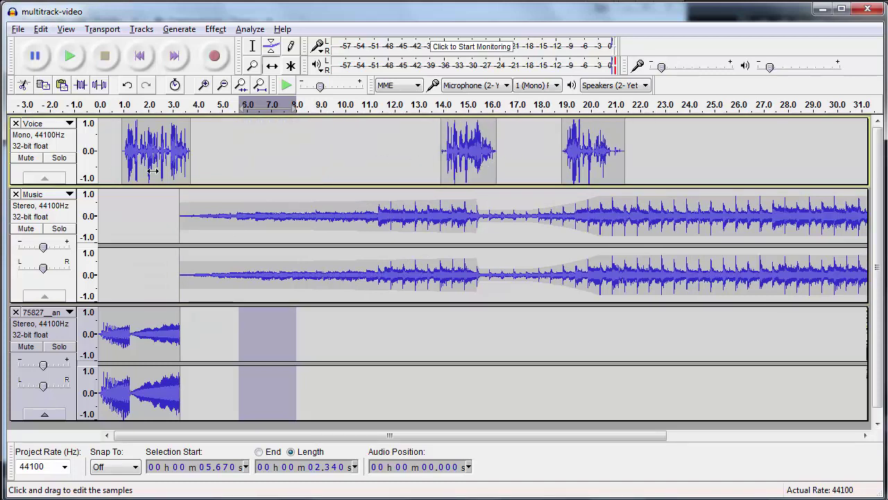
pyautogui.moveTo(164, 152); pyautogui.dragTo(343, 151)
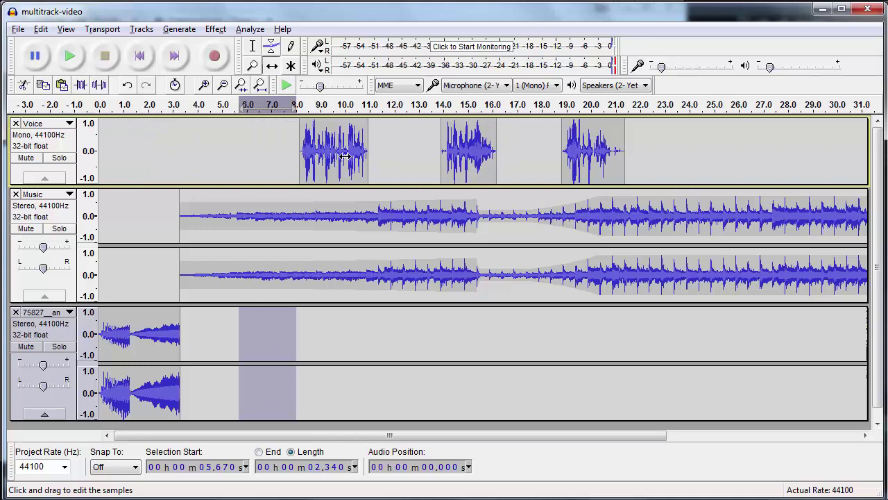
pyautogui.click(147, 64)
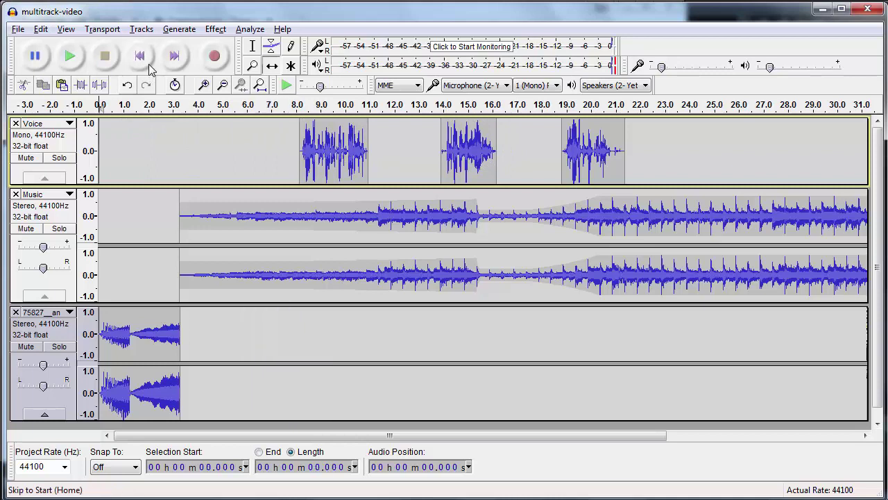
pyautogui.click(70, 57)
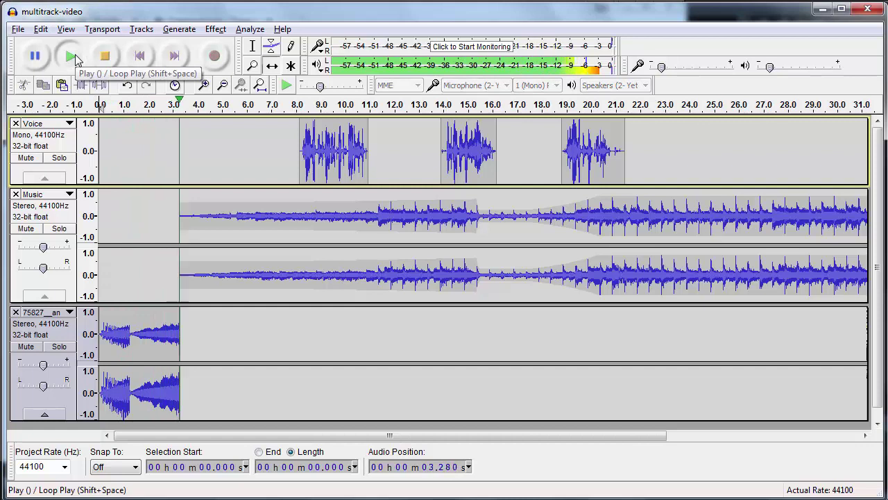
pyautogui.click(108, 58)
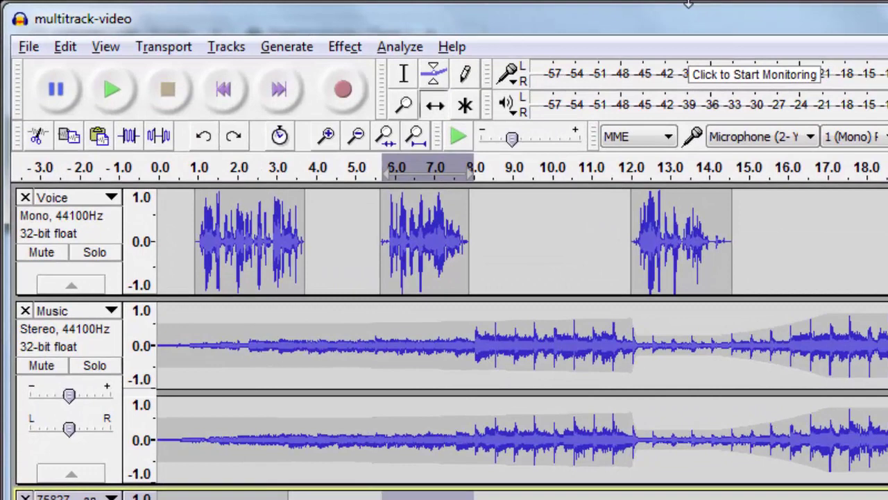
# - Toggle Sync-Lock Tracks and test linked range selections in Voice and Music, ending with sync-lock on
pyautogui.click(291, 146)
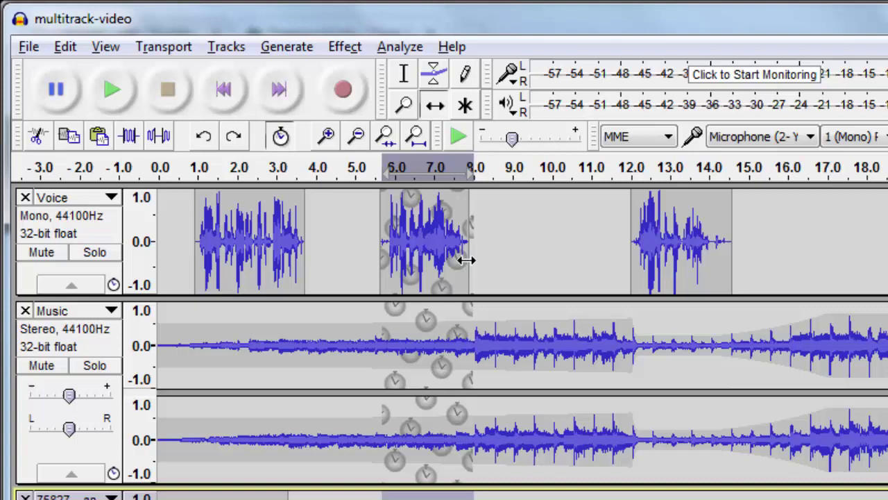
pyautogui.click(403, 73)
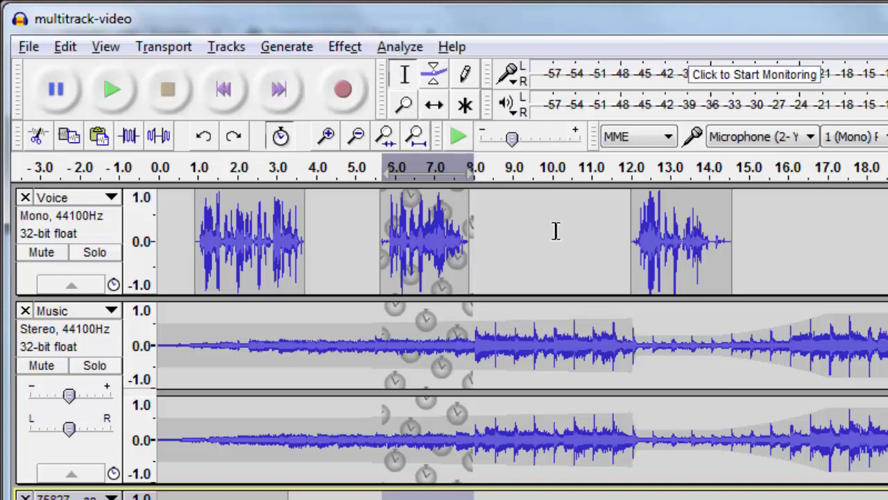
pyautogui.click(571, 284)
pyautogui.moveTo(580, 282); pyautogui.dragTo(654, 303)
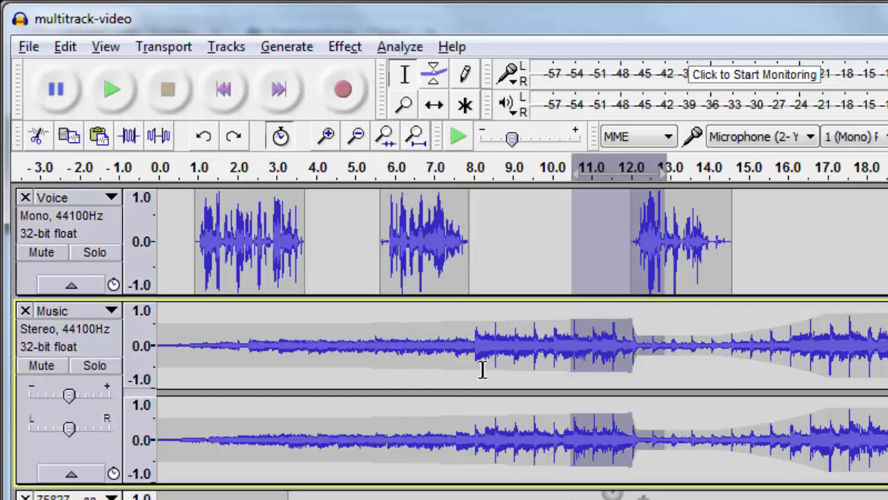
pyautogui.moveTo(482, 368); pyautogui.dragTo(560, 373)
pyautogui.moveTo(810, 488); pyautogui.dragTo(887, 489)
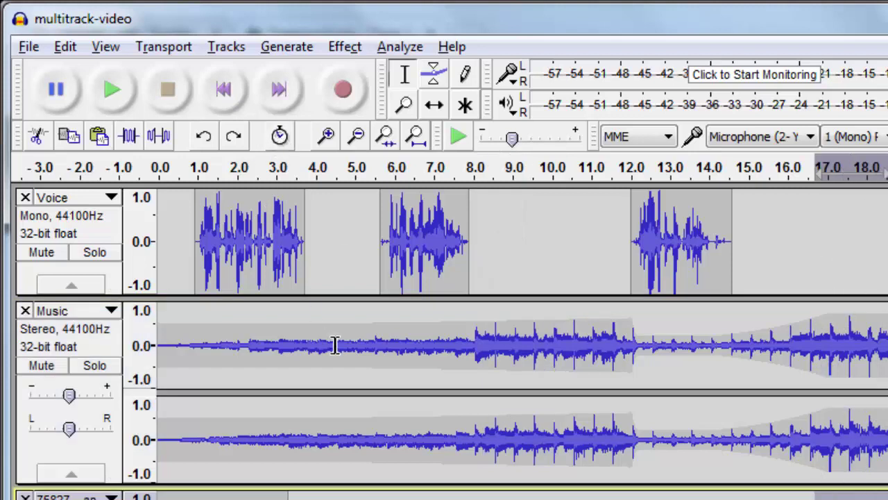
pyautogui.moveTo(335, 345); pyautogui.dragTo(444, 352)
pyautogui.click(575, 405)
pyautogui.moveTo(532, 340); pyautogui.dragTo(582, 343)
pyautogui.click(352, 229)
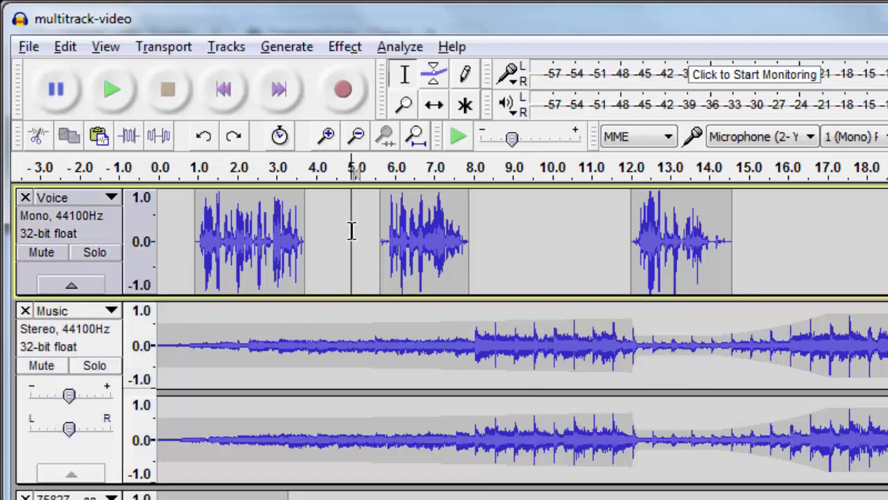
pyautogui.click(280, 139)
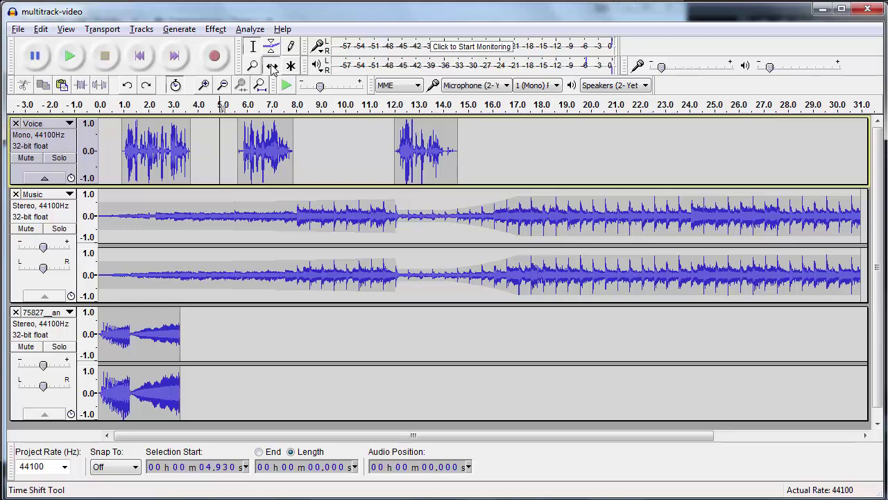
# - Remove the stereo effects track and shift the Music and Voice clips so music starts at 5.0 s
pyautogui.click(272, 67)
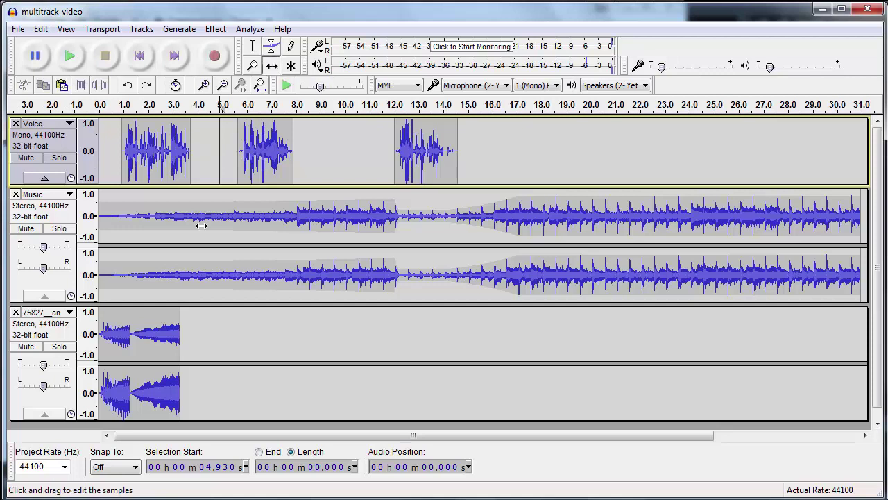
pyautogui.moveTo(201, 225); pyautogui.dragTo(236, 245)
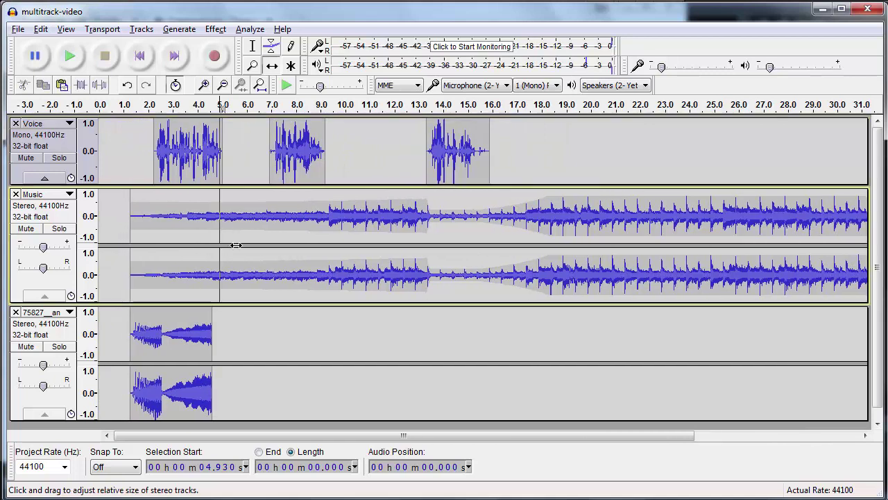
pyautogui.hotkey('ctrl', 'z')
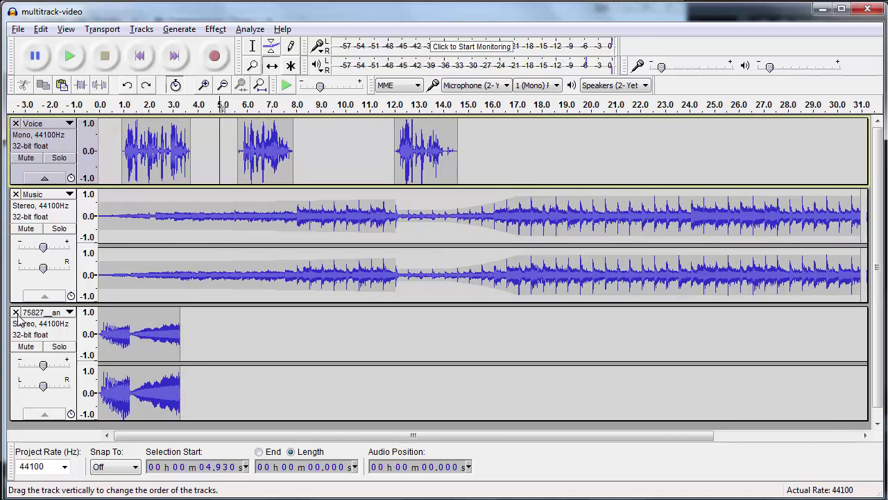
pyautogui.click(15, 312)
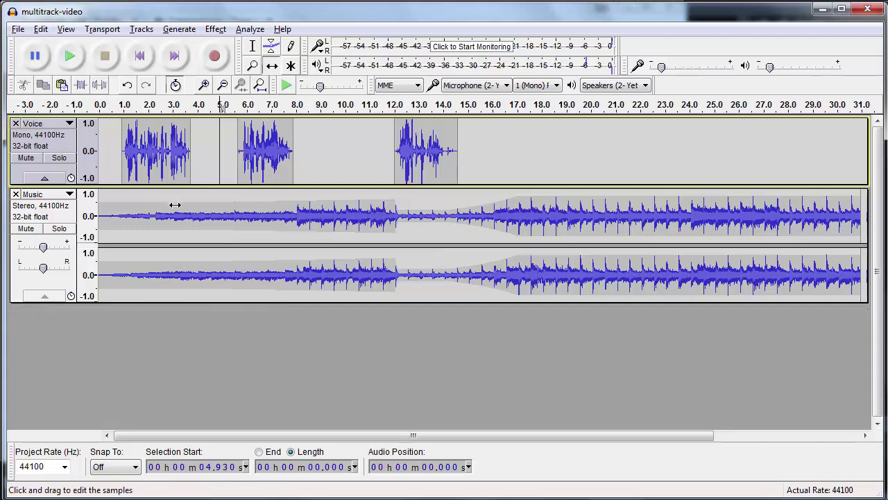
pyautogui.moveTo(172, 209); pyautogui.dragTo(311, 231)
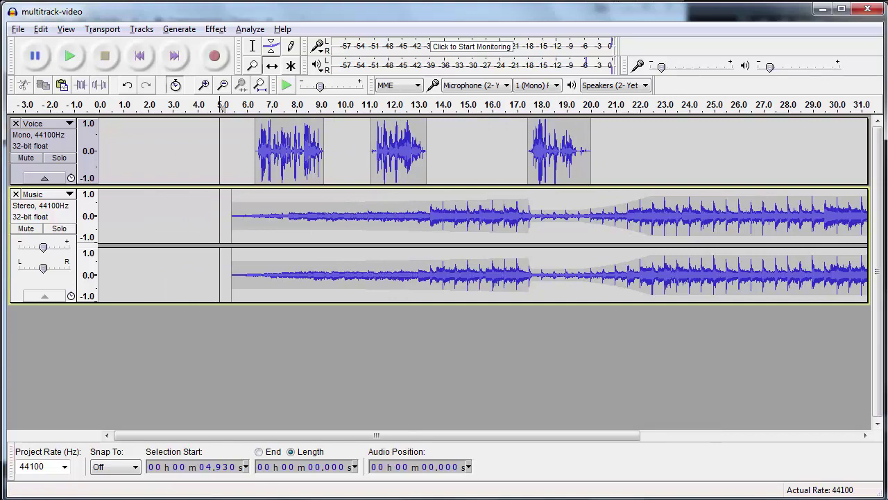
# - Import the tape-rewind bleep and slide it into the Music track right against the music clip
pyautogui.hotkey('alt', 'Tab')
pyautogui.moveTo(417, 261); pyautogui.dragTo(159, 347)
pyautogui.click(190, 15)
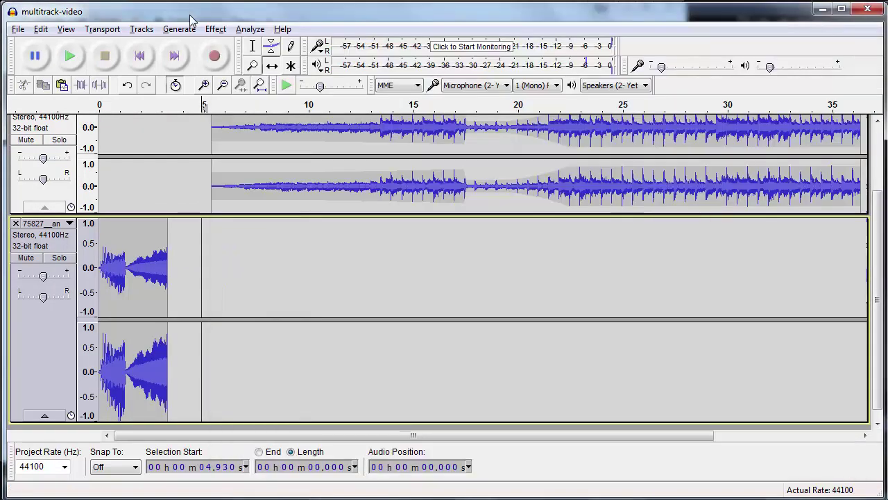
pyautogui.scroll(2, 247, 181)
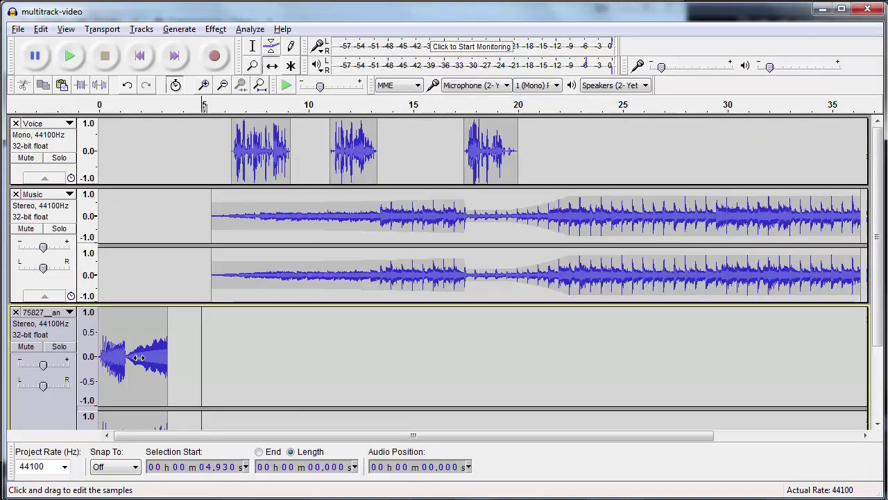
pyautogui.moveTo(139, 357); pyautogui.dragTo(154, 240)
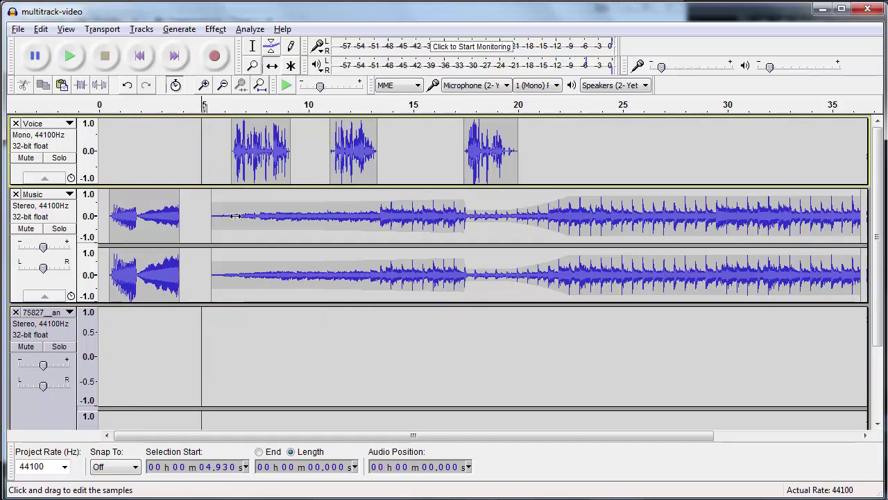
pyautogui.moveTo(150, 210); pyautogui.dragTo(193, 210)
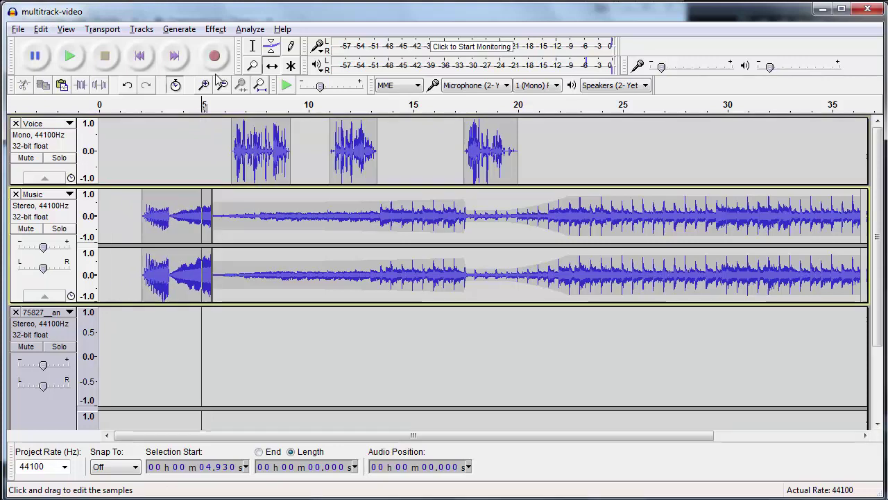
# - Select and delete the opening 2.1 seconds, pulling everything earlier
pyautogui.click(252, 46)
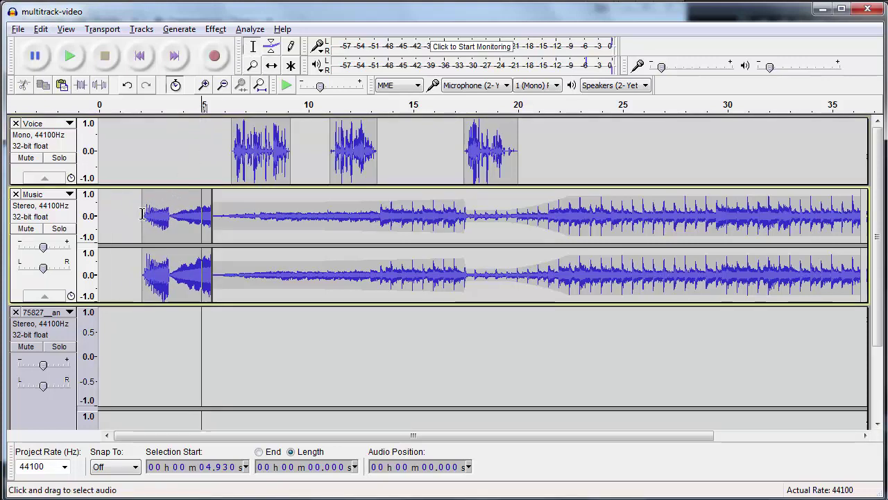
pyautogui.moveTo(146, 209); pyautogui.dragTo(99, 212)
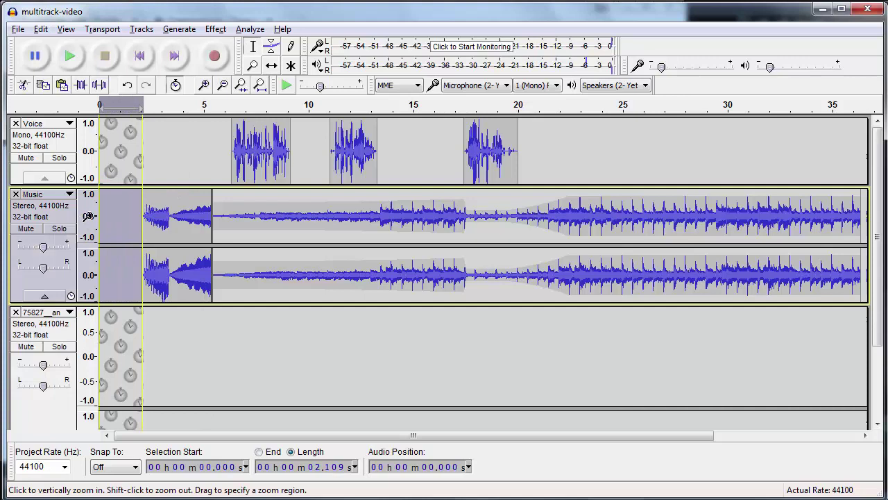
pyautogui.press('Delete')
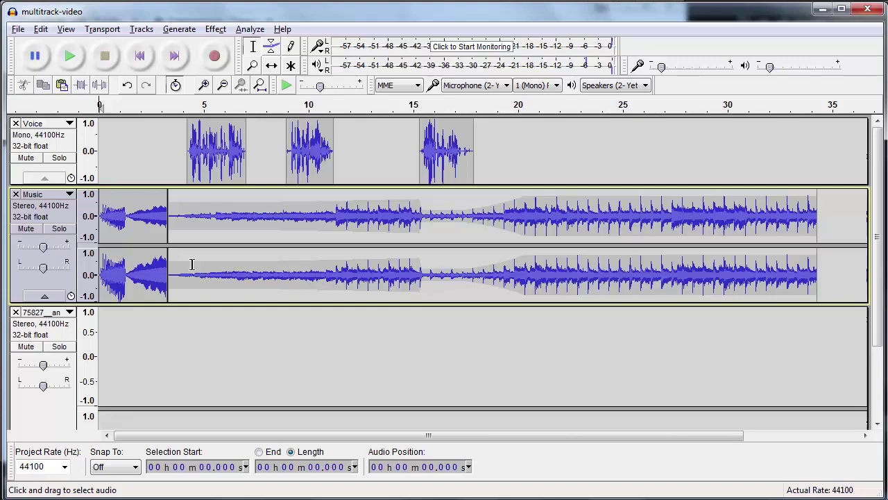
# - Undo the 2.1 s deletion, the bleep import and the time shifts, returning the music to 0 s
pyautogui.hotkey('ctrl', 'z')
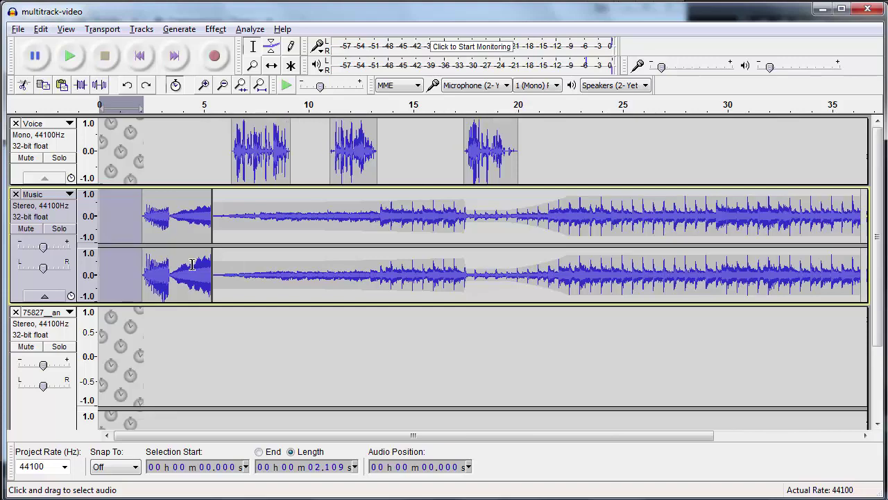
pyautogui.hotkey('ctrl', 'z')
pyautogui.hotkey('ctrl', 'z')
pyautogui.hotkey('ctrl', 'z')
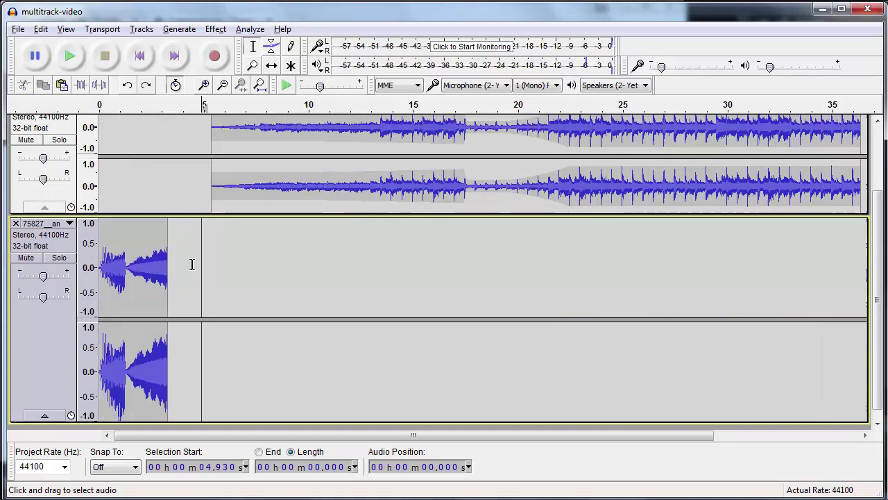
pyautogui.hotkey('ctrl', 'z')
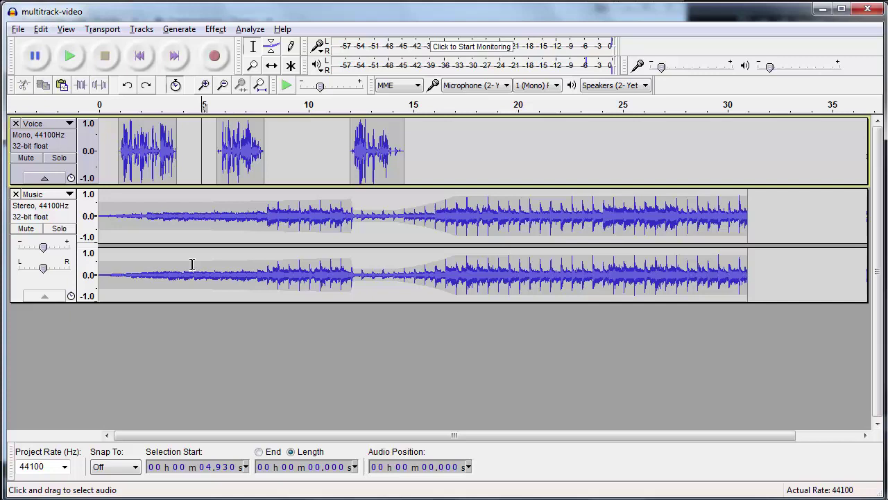
# - Add a label reading 'BEAT DROPS' at about 7.9 s via Tracks > Add Label At Selection
pyautogui.click(141, 29)
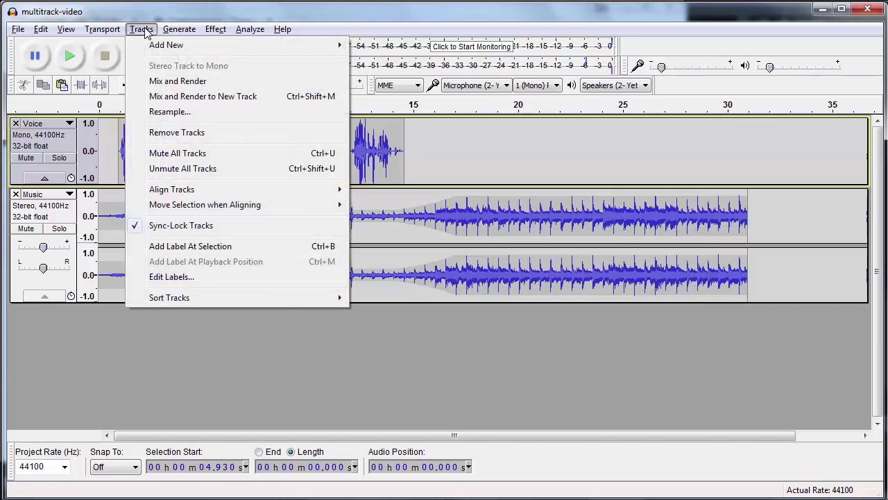
pyautogui.click(142, 29)
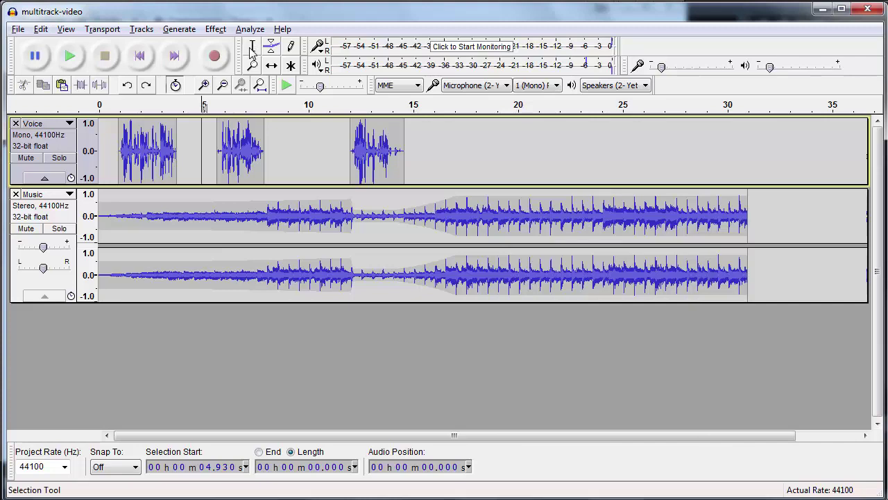
pyautogui.click(232, 200)
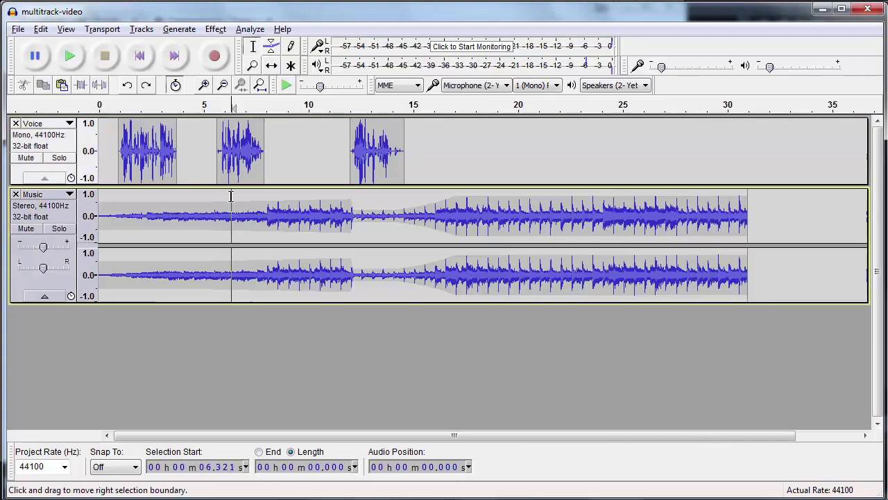
pyautogui.click(265, 212)
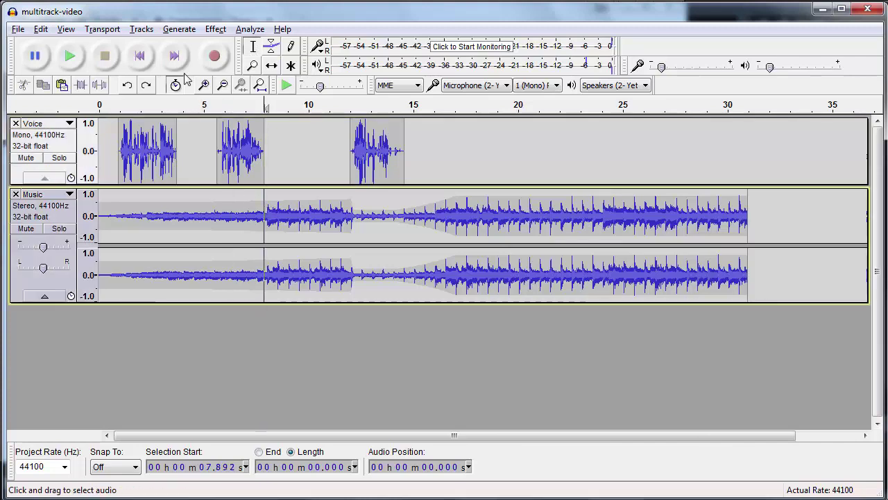
pyautogui.click(138, 30)
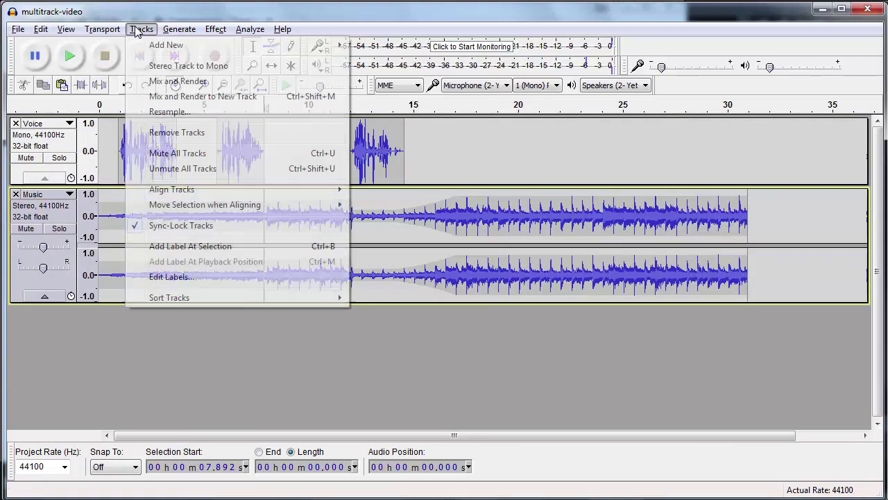
pyautogui.click(205, 247)
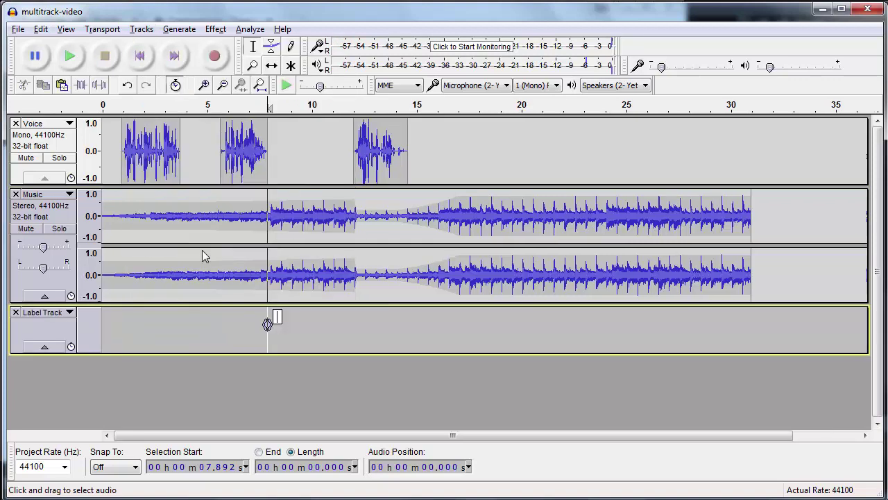
pyautogui.write('BEAT')
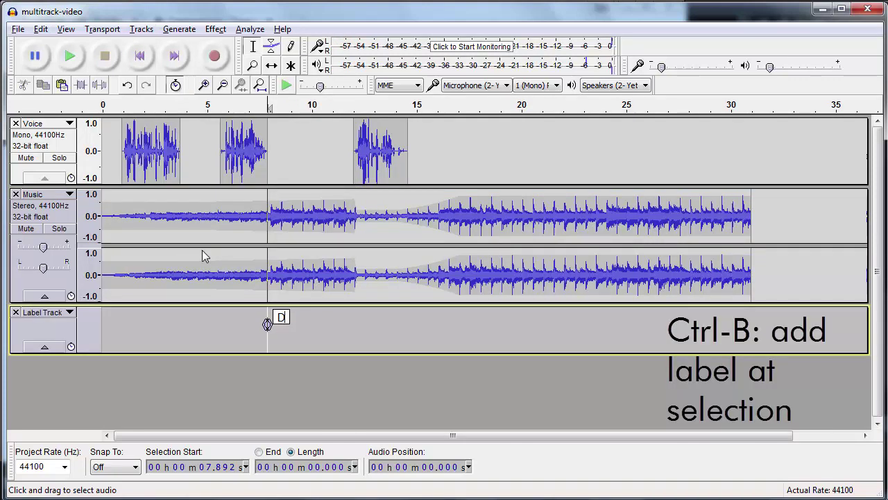
pyautogui.write(' DROPS')
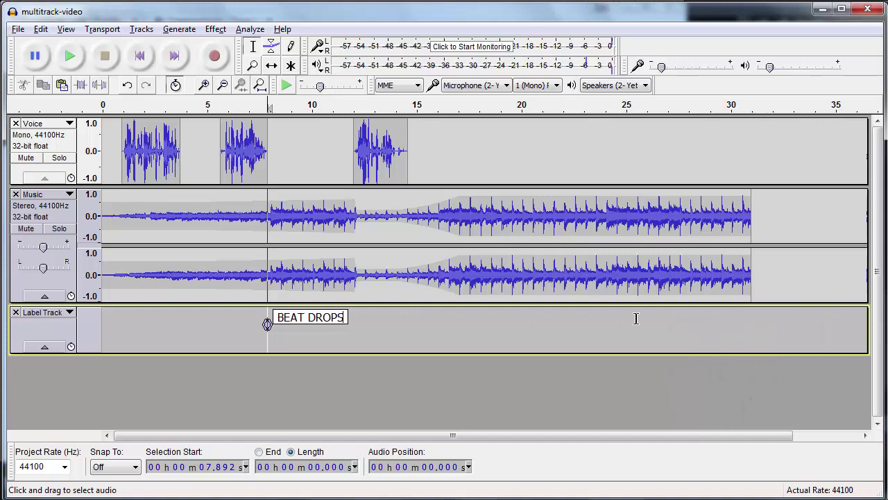
# - Add a second label reading 'Getting Boring' at about 22.2 s with Ctrl+B
pyautogui.click(566, 317)
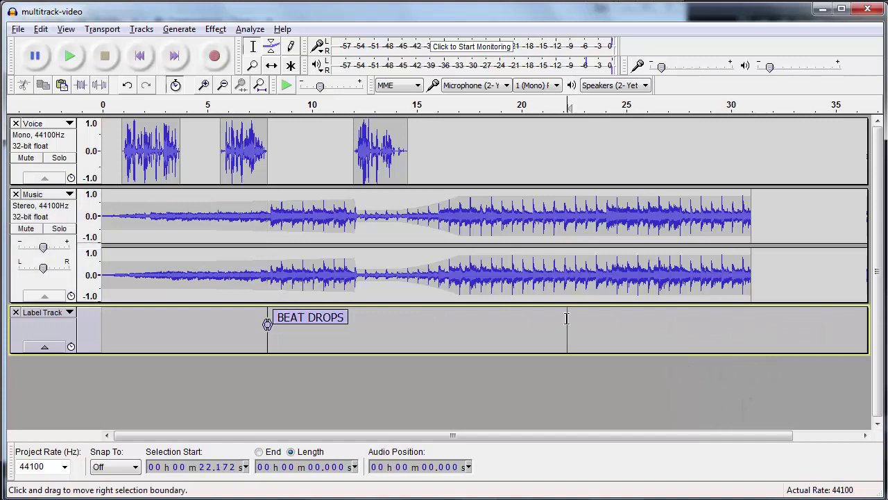
pyautogui.hotkey('ctrl', 'b')
pyautogui.write('GETTING BORIN')
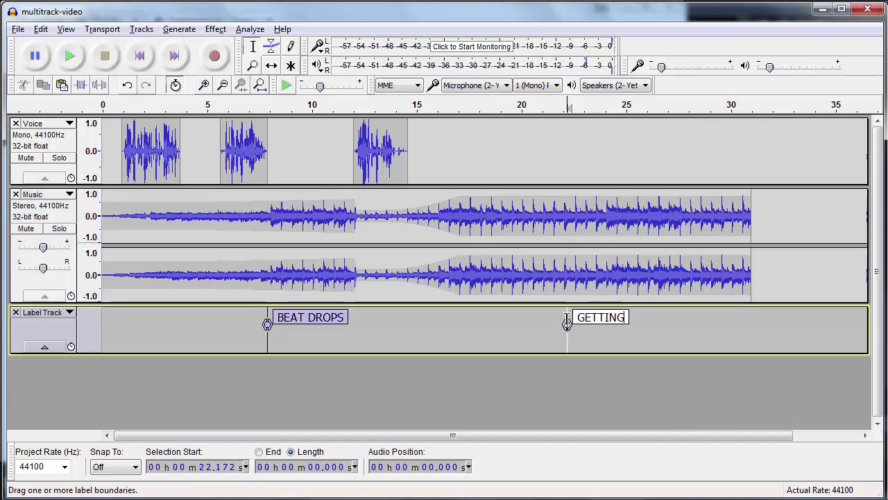
pyautogui.press('BackSpace')
pyautogui.press('BackSpace')
pyautogui.press('BackSpace')
pyautogui.press('BackSpace')
pyautogui.press('BackSpace')
pyautogui.press('BackSpace')
pyautogui.press('BackSpace')
pyautogui.press('BackSpace')
pyautogui.press('BackSpace')
pyautogui.press('BackSpace')
pyautogui.press('BackSpace')
pyautogui.press('BackSpace')
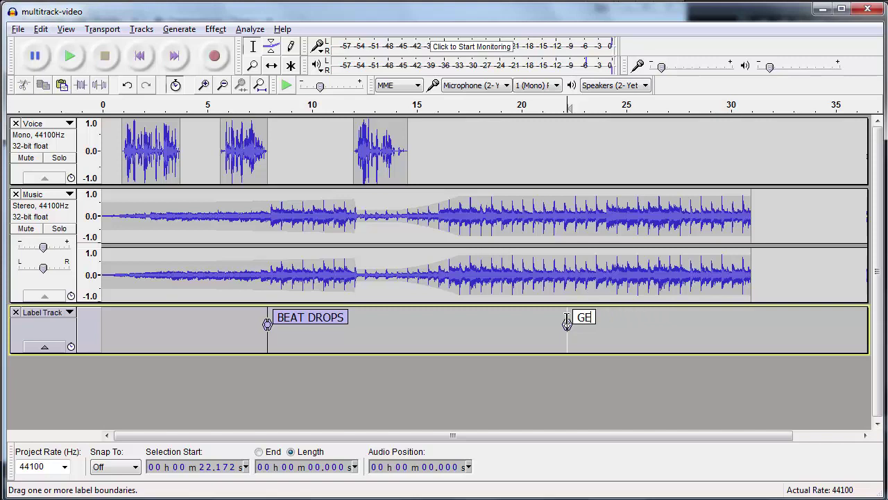
pyautogui.write('etting Boring')
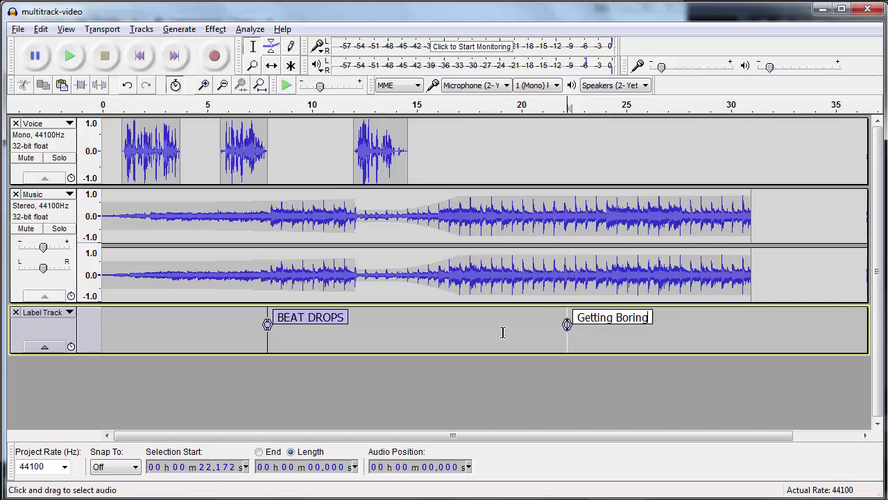
pyautogui.click(504, 333)
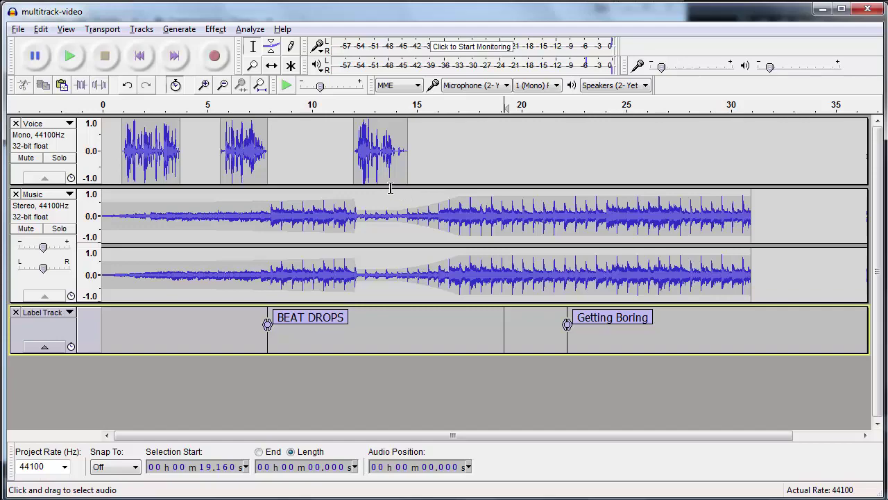
pyautogui.click(18, 30)
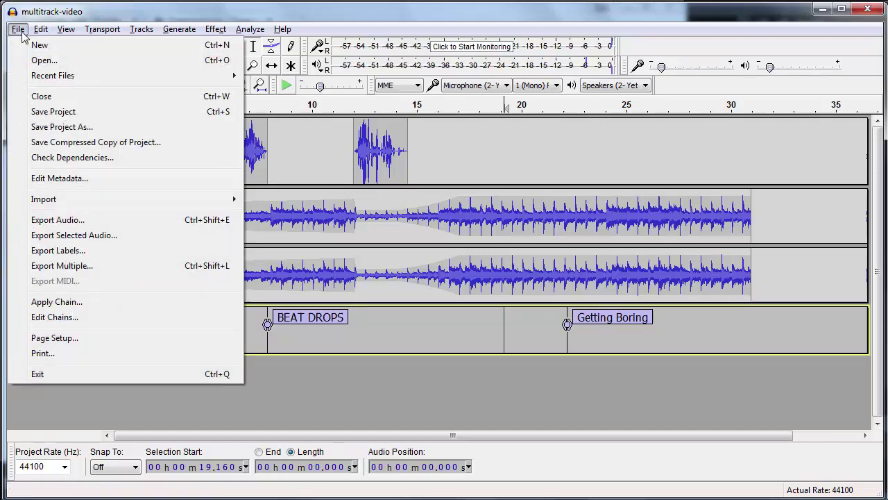
pyautogui.click(158, 270)
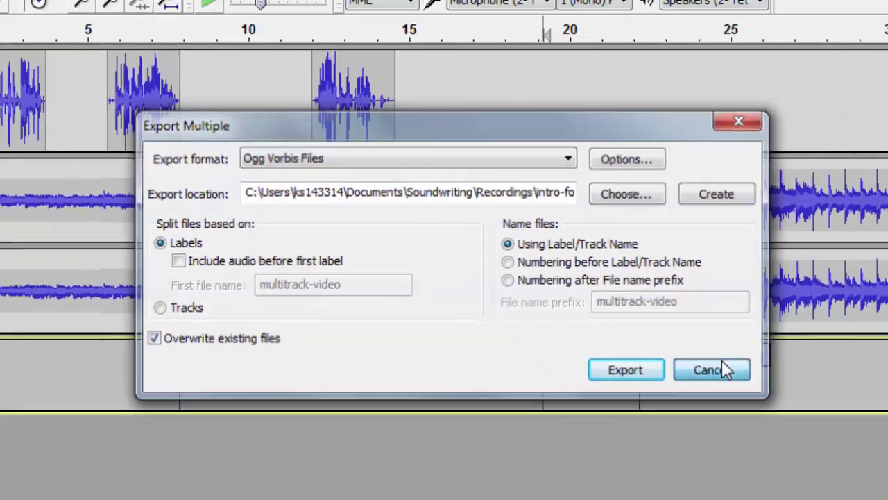
pyautogui.click(798, 401)
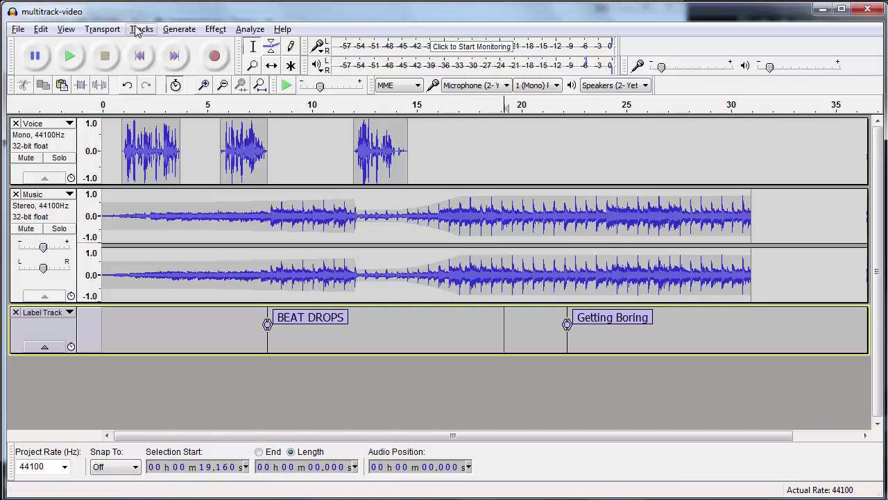
# - Drag 75827__analog-bleep-ten__tape-rewind.wav into Audacity and fit all tracks vertically
pyautogui.hotkey('alt', 'Tab')
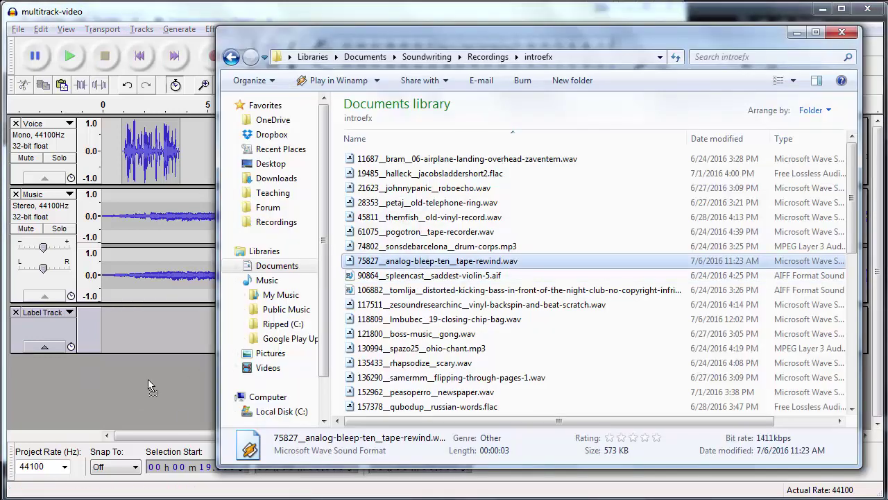
pyautogui.moveTo(147, 379); pyautogui.dragTo(149, 377)
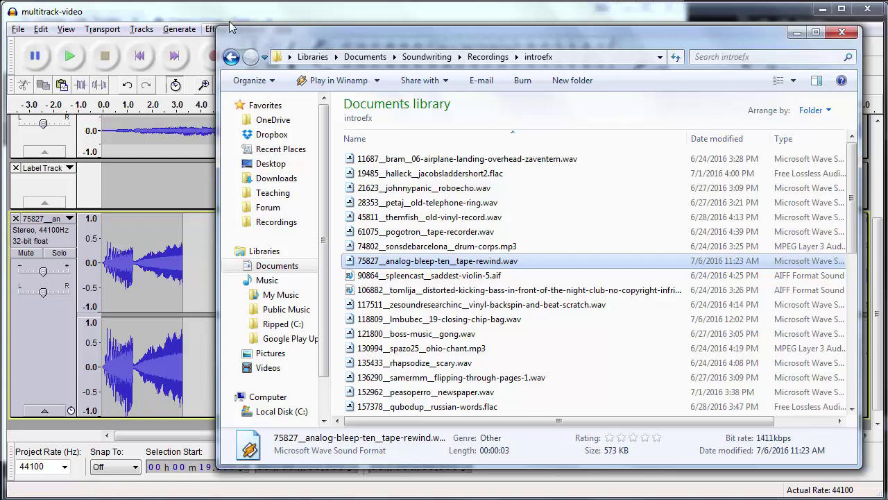
pyautogui.hotkey('alt', 'Tab')
pyautogui.click(65, 29)
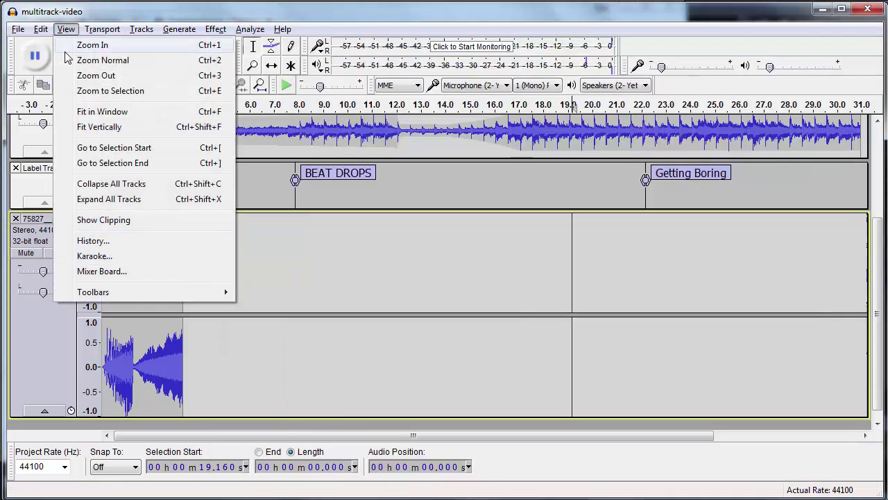
pyautogui.click(104, 127)
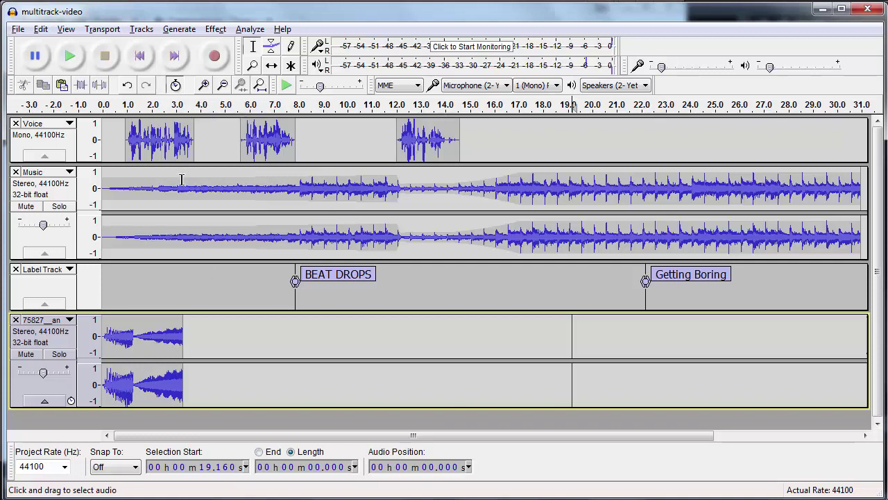
# - Use Time Shift to move the Music track later and nudge the tape-rewind clip slightly
pyautogui.click(271, 65)
pyautogui.moveTo(257, 184); pyautogui.dragTo(257, 212)
pyautogui.moveTo(181, 331); pyautogui.dragTo(148, 352)
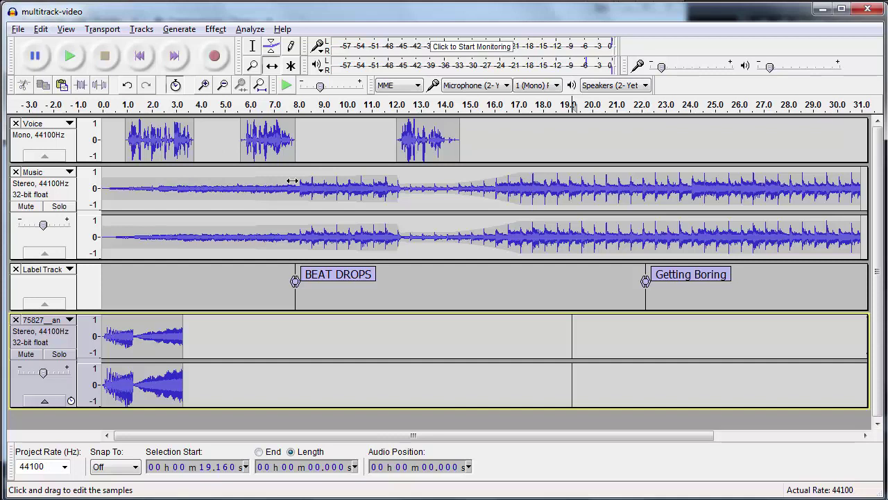
# - Add an empty Label Track through Tracks > Add New > Label Track
pyautogui.click(132, 31)
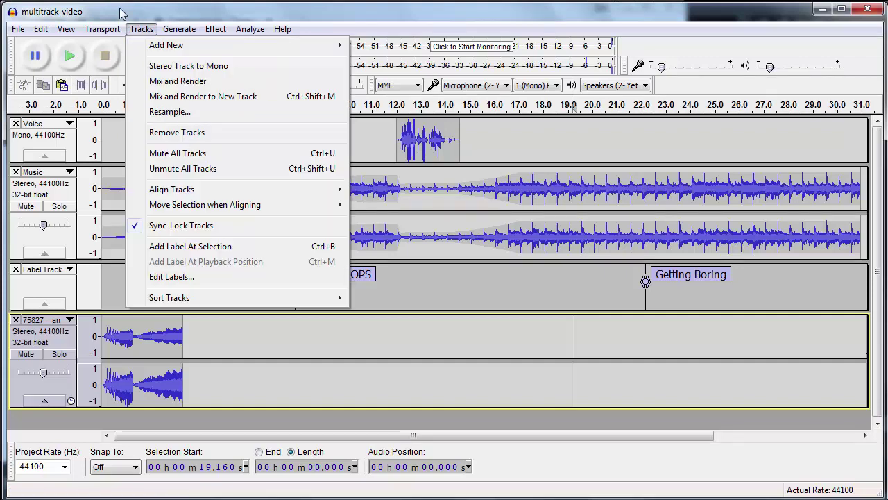
pyautogui.moveTo(160, 45)
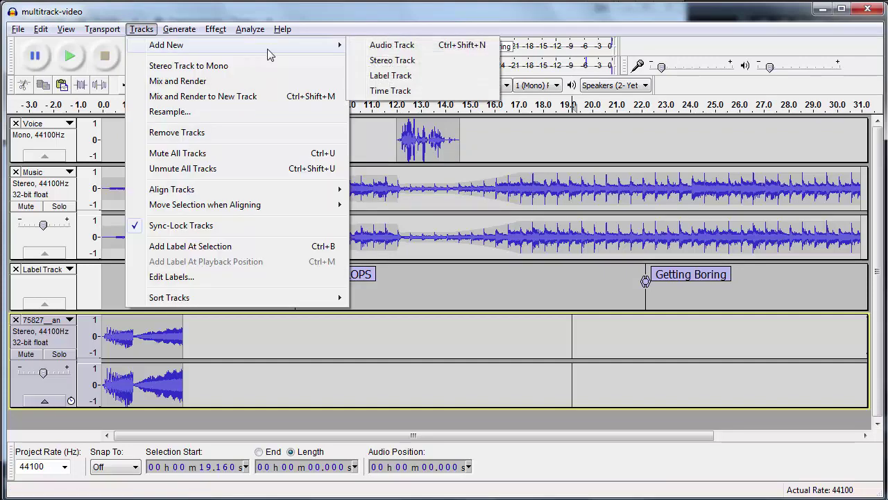
pyautogui.click(388, 76)
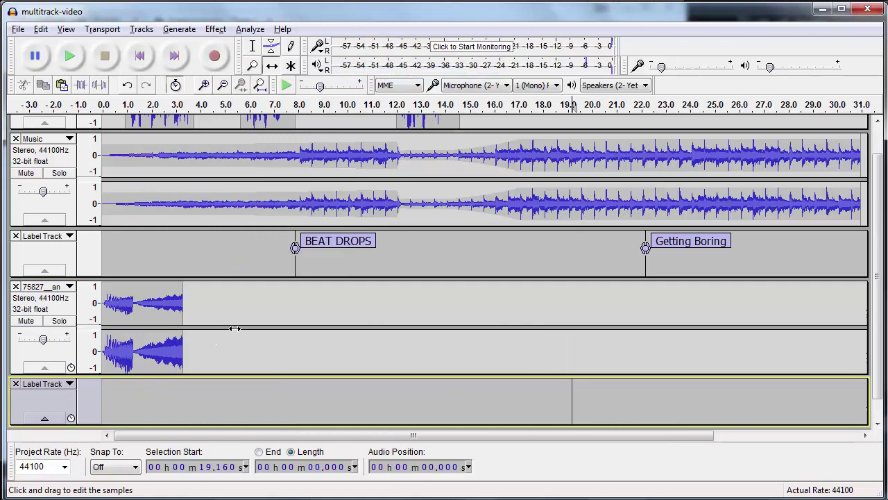
# - Drag 74802 drum-corps.mp3 and 45811 old-vinyl-record.wav from Explorer into Audacity as new tracks
pyautogui.hotkey('alt', 'Tab')
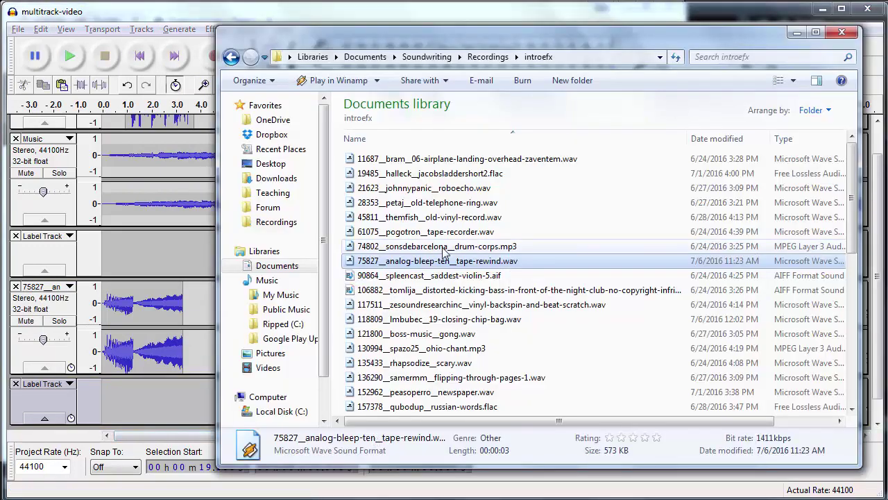
pyautogui.click(444, 250)
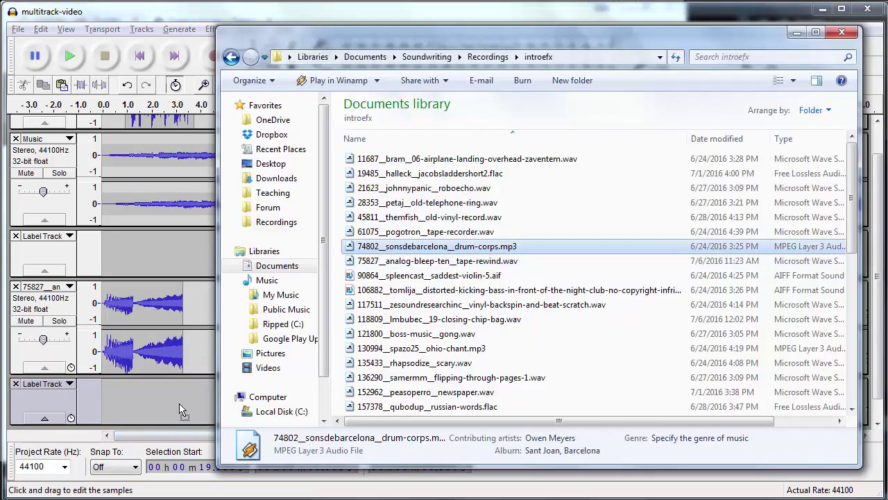
pyautogui.moveTo(179, 411); pyautogui.dragTo(179, 411)
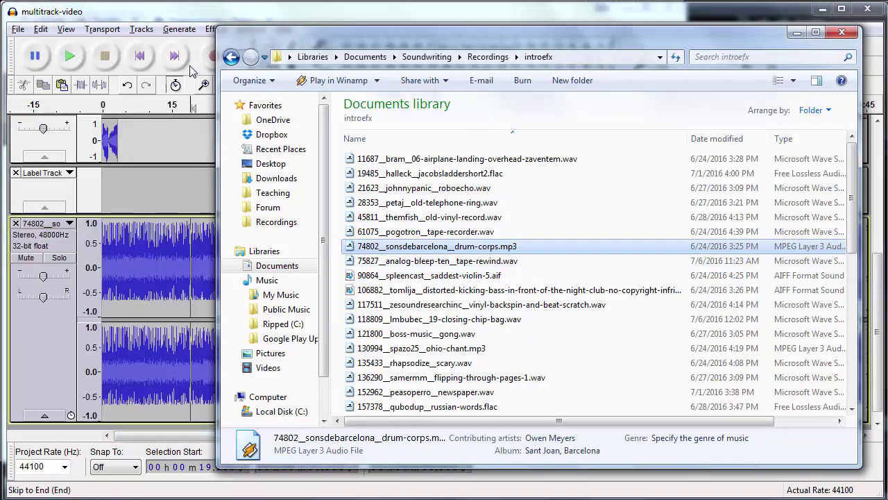
pyautogui.moveTo(457, 221); pyautogui.dragTo(154, 369)
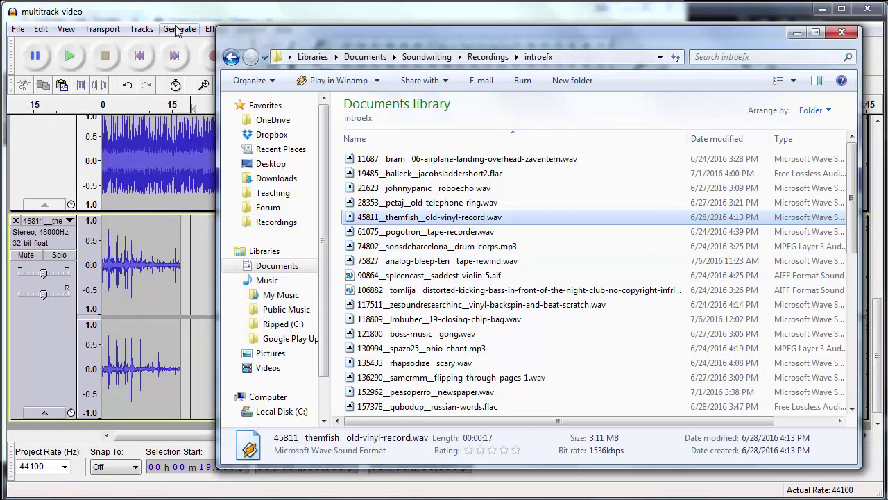
pyautogui.click(141, 29)
pyautogui.moveTo(69, 35)
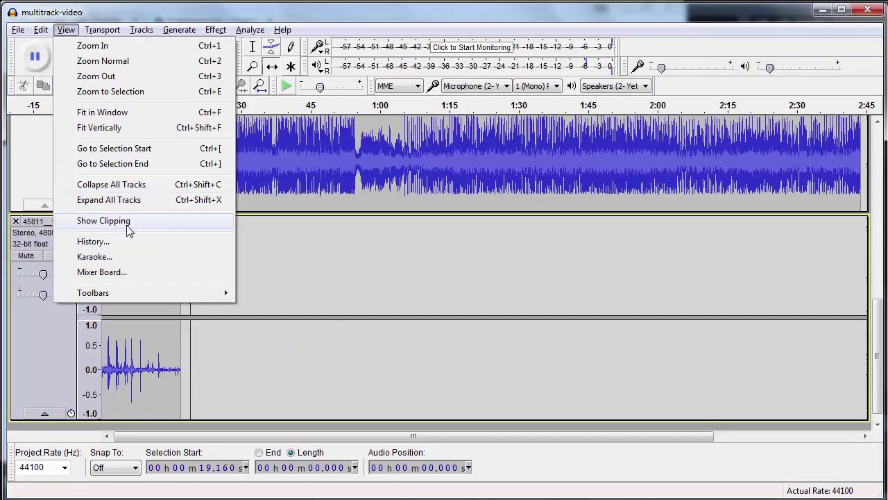
# - Fit tracks vertically, shrink the first label track, and shift the drum-corps and vinyl tracks later
pyautogui.click(157, 129)
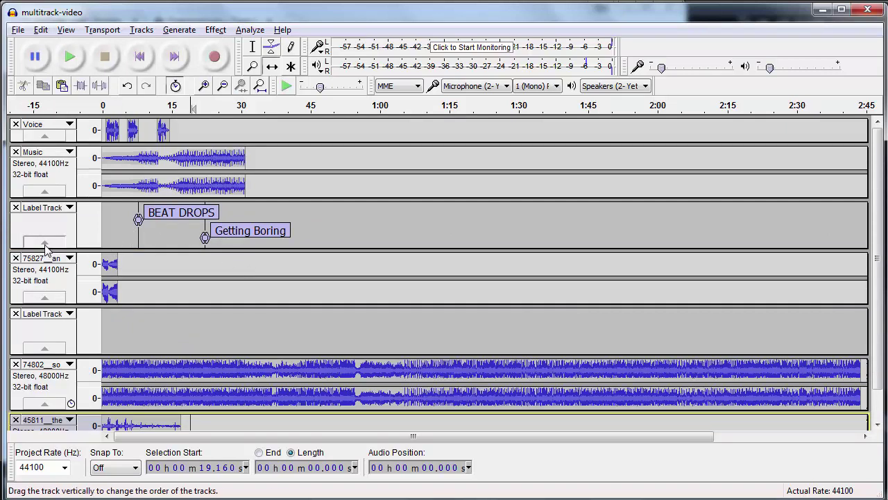
pyautogui.moveTo(61, 350); pyautogui.dragTo(83, 296)
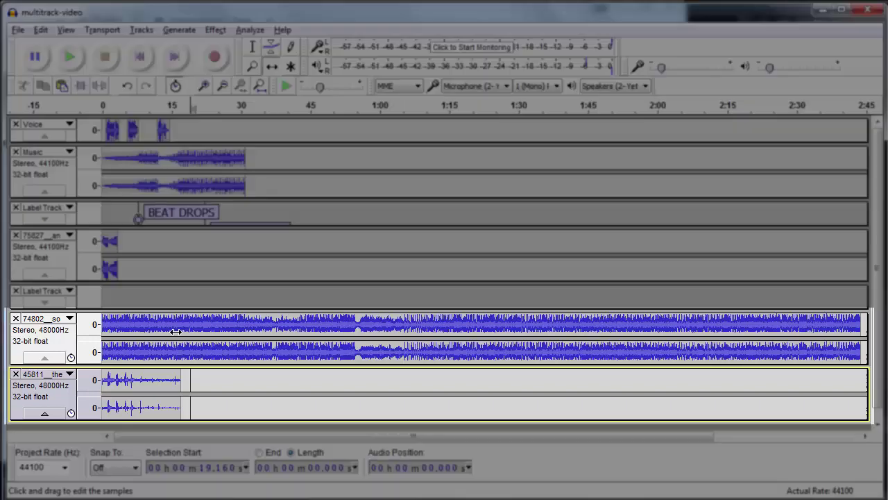
pyautogui.moveTo(175, 332)
pyautogui.mouseDown()
pyautogui.moveTo(278, 336)
pyautogui.moveTo(223, 341)
pyautogui.moveTo(284, 318)
pyautogui.moveTo(159, 330)
pyautogui.mouseUp()
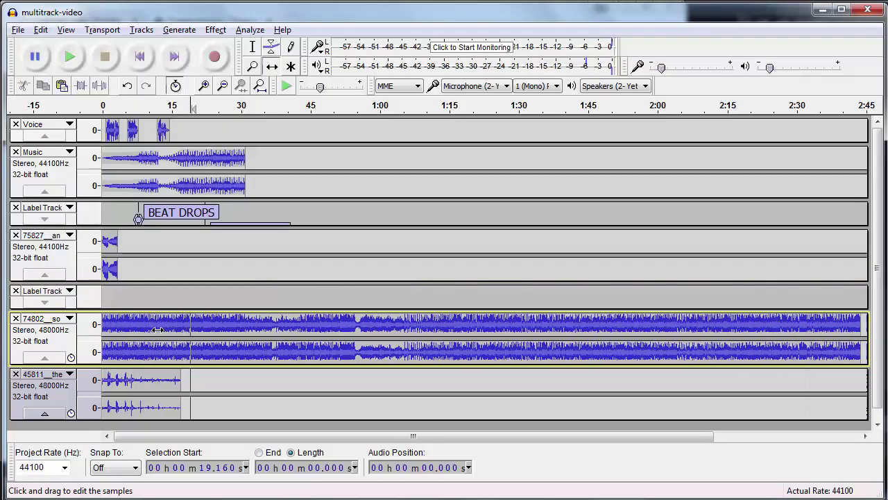
# - Move the short tape-rewind effect clip to 0 s and nudge the Music clip slightly later
pyautogui.moveTo(109, 241); pyautogui.dragTo(141, 241)
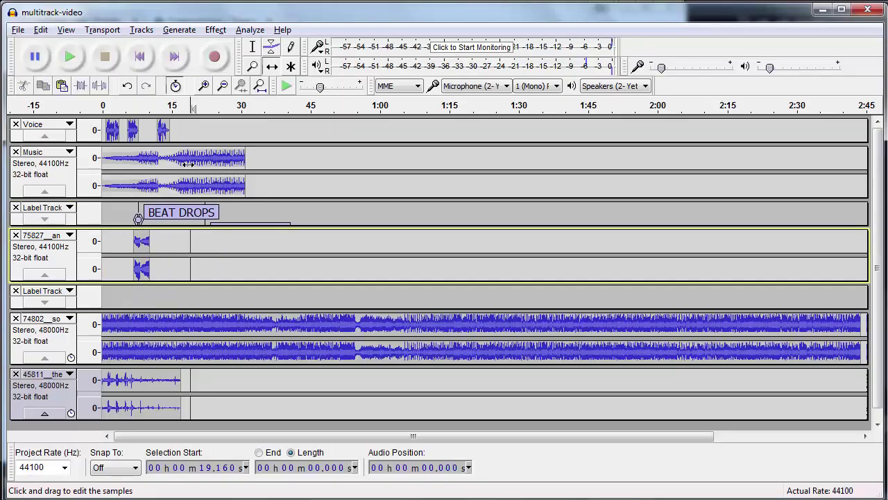
pyautogui.moveTo(188, 164)
pyautogui.mouseDown()
pyautogui.moveTo(271, 164)
pyautogui.moveTo(188, 164)
pyautogui.mouseUp()
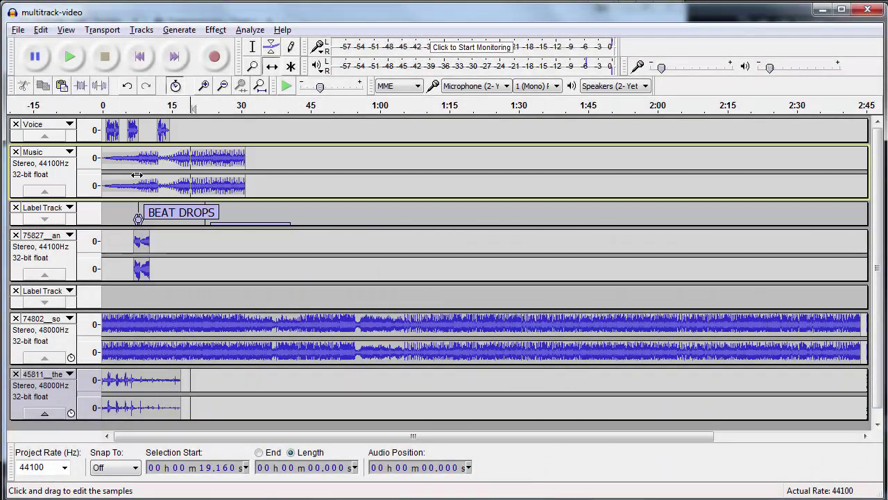
pyautogui.moveTo(137, 235); pyautogui.dragTo(106, 236)
pyautogui.moveTo(124, 186); pyautogui.dragTo(133, 186)
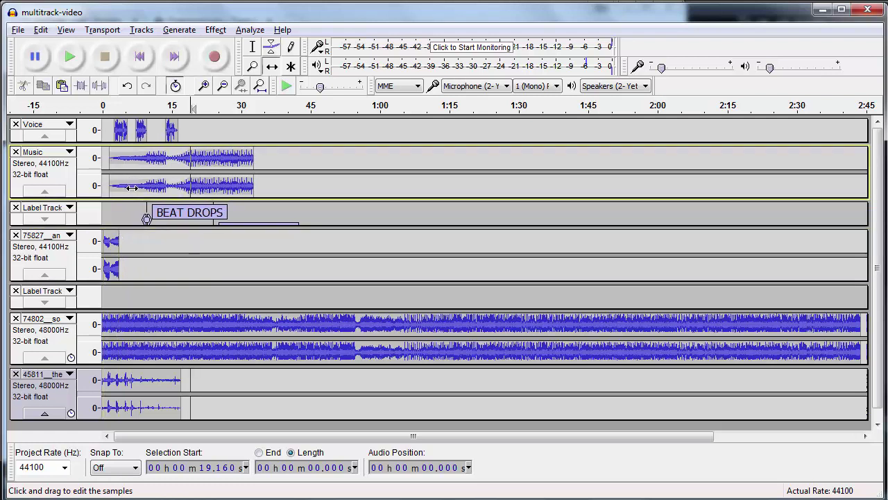
# - Close the drum-corps and vinyl tracks and the empty label track
pyautogui.click(15, 318)
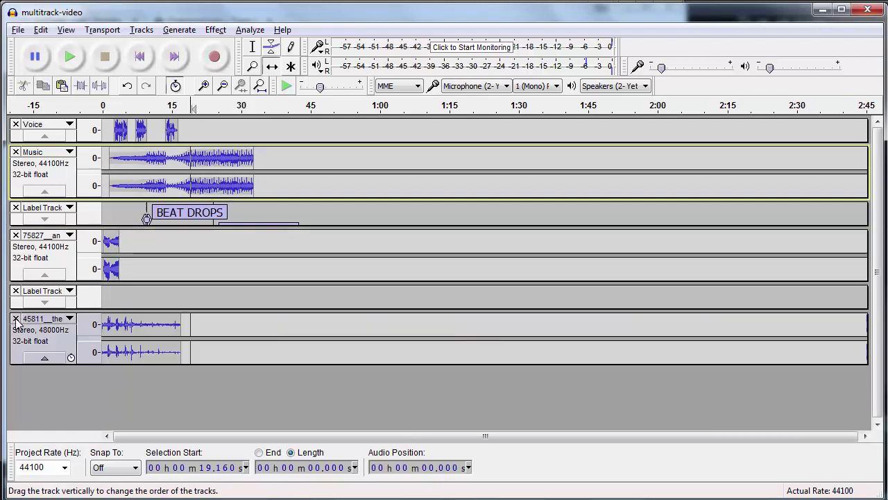
pyautogui.click(16, 318)
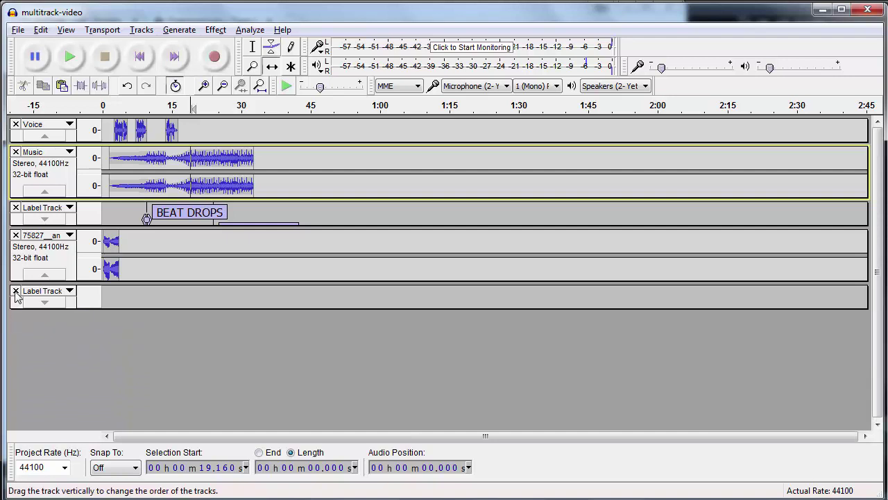
pyautogui.click(16, 290)
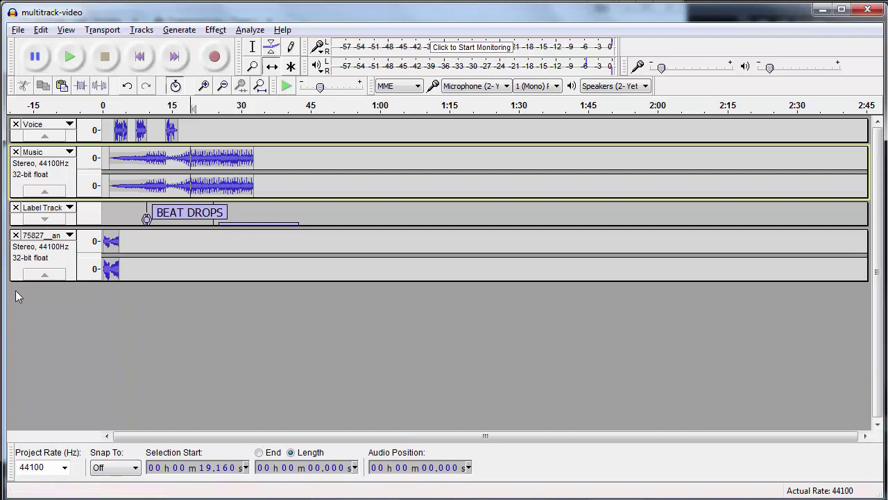
# - Undo two edits to restore the labels, then fit the project to the window width and height
pyautogui.click(260, 86)
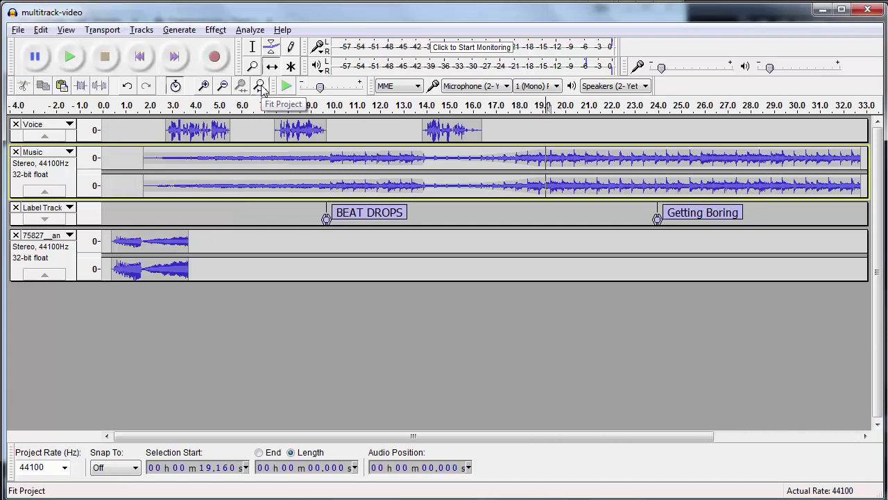
pyautogui.hotkey('ctrl', 'z')
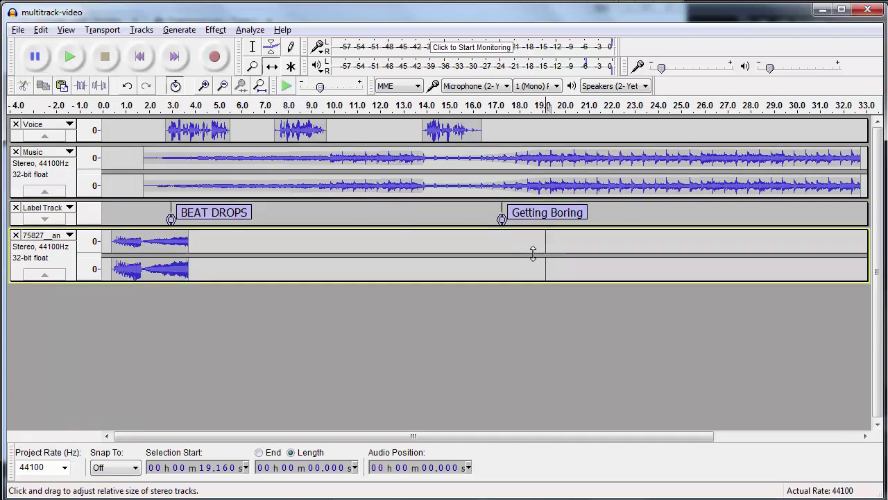
pyautogui.hotkey('ctrl', 'z')
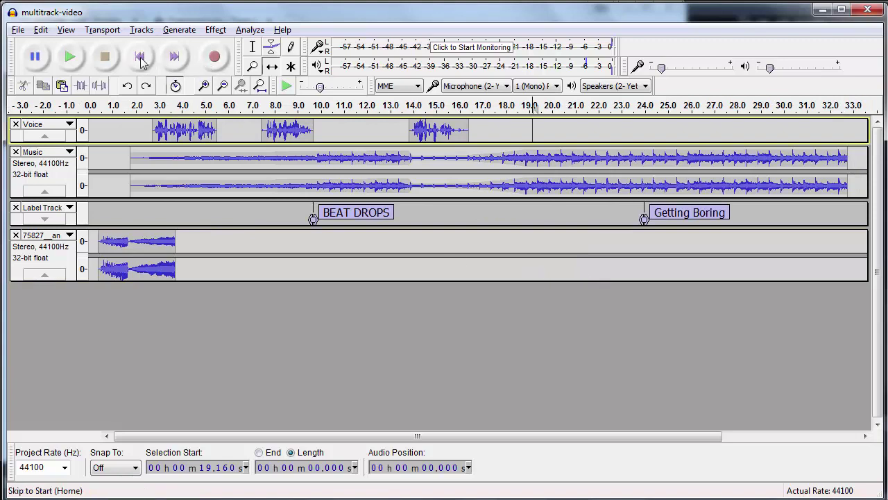
pyautogui.click(66, 32)
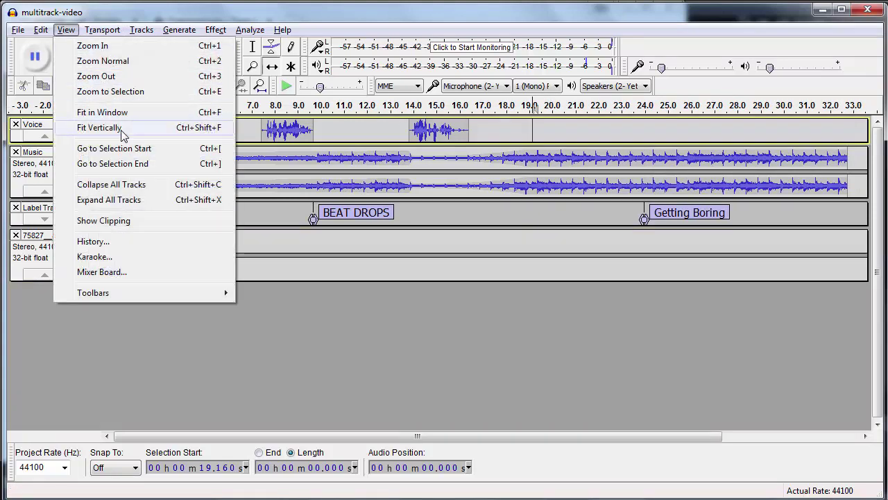
pyautogui.click(104, 113)
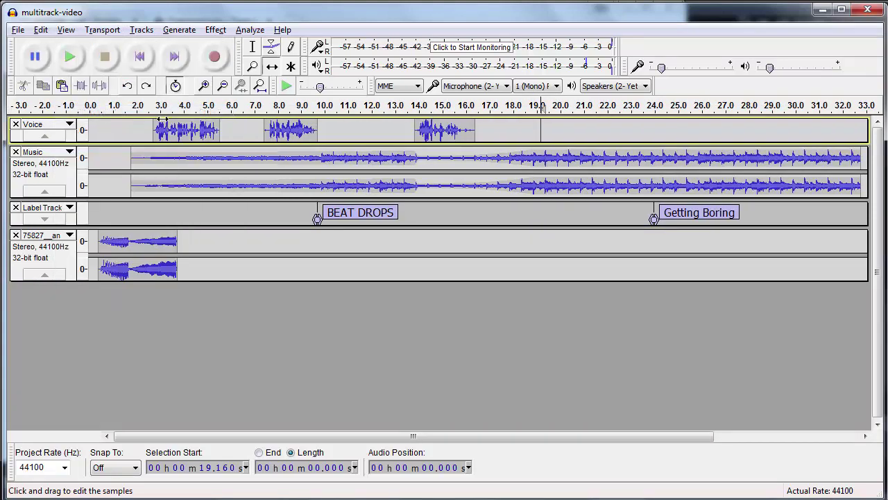
pyautogui.click(66, 30)
pyautogui.click(99, 128)
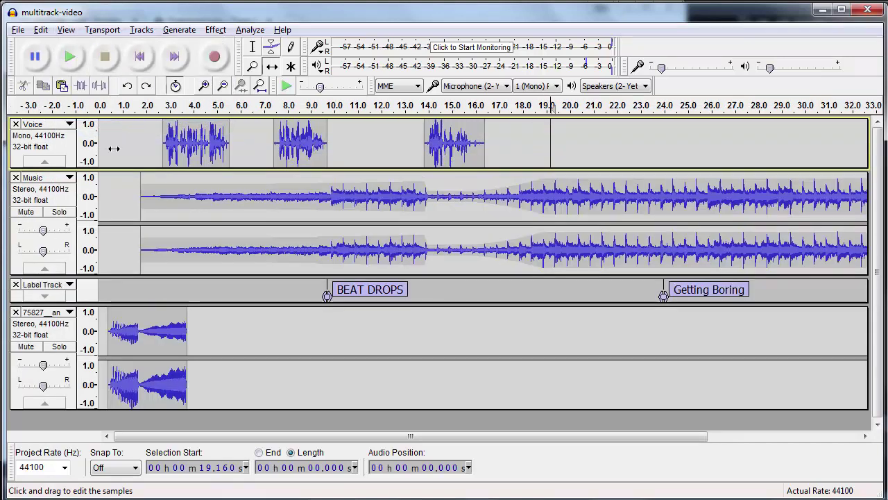
# - Place the cursor in the Voice track near 7.3 s and record a new narration clip
pyautogui.click(253, 54)
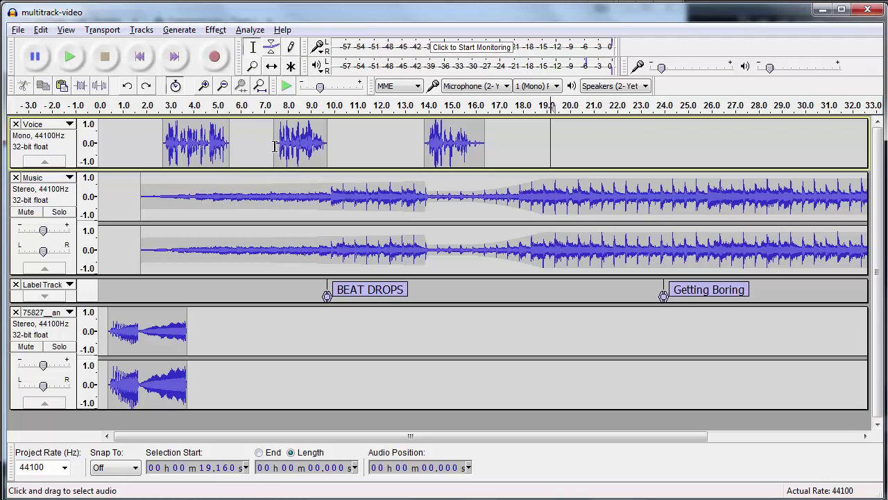
pyautogui.click(317, 146)
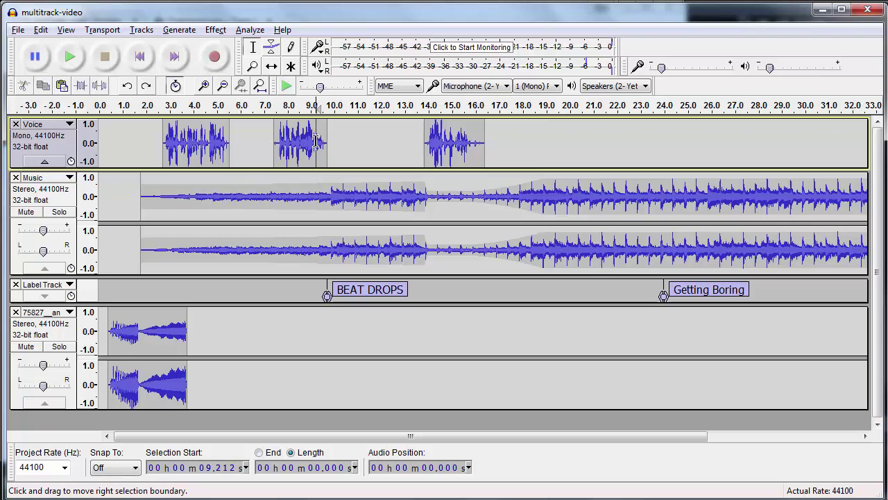
pyautogui.click(272, 157)
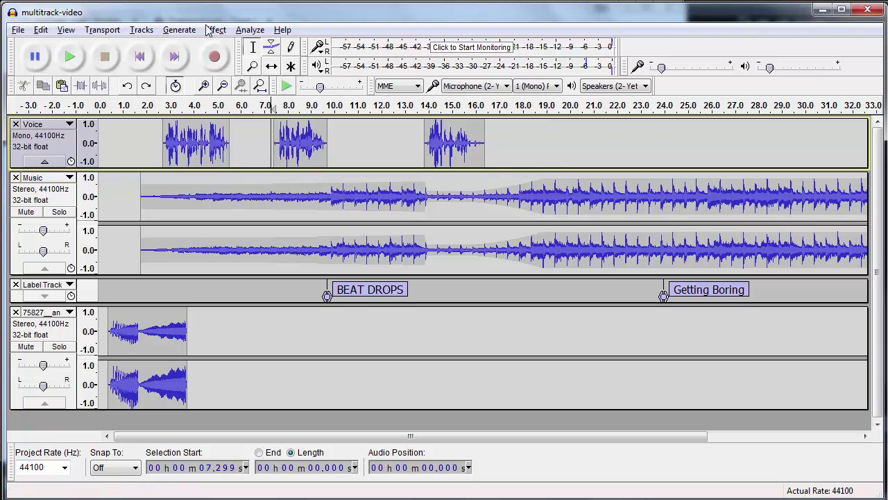
pyautogui.click(285, 345)
pyautogui.click(275, 140)
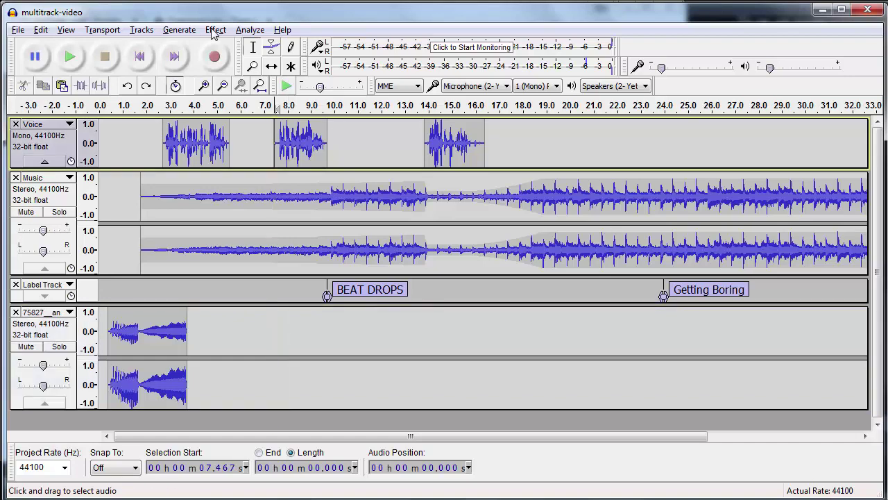
pyautogui.click(225, 61)
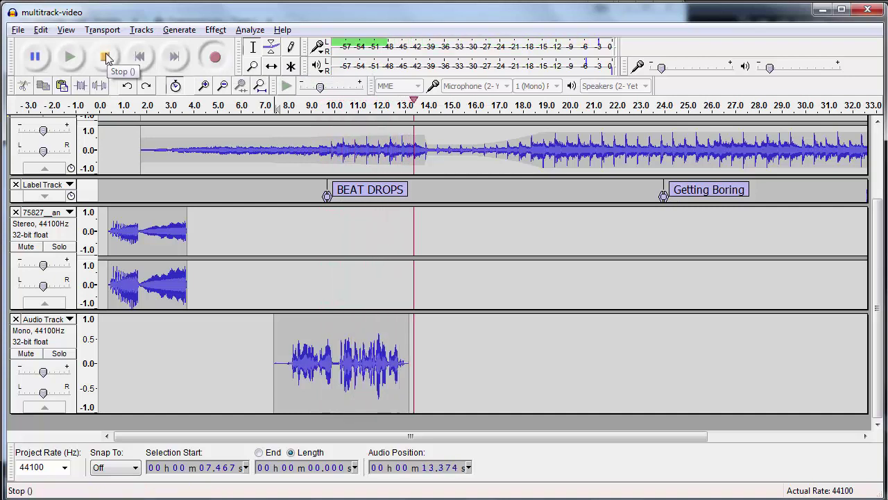
pyautogui.click(105, 57)
# - Slide the new narration clip later and fit all tracks to the window height
pyautogui.scroll(3, 306, 331)
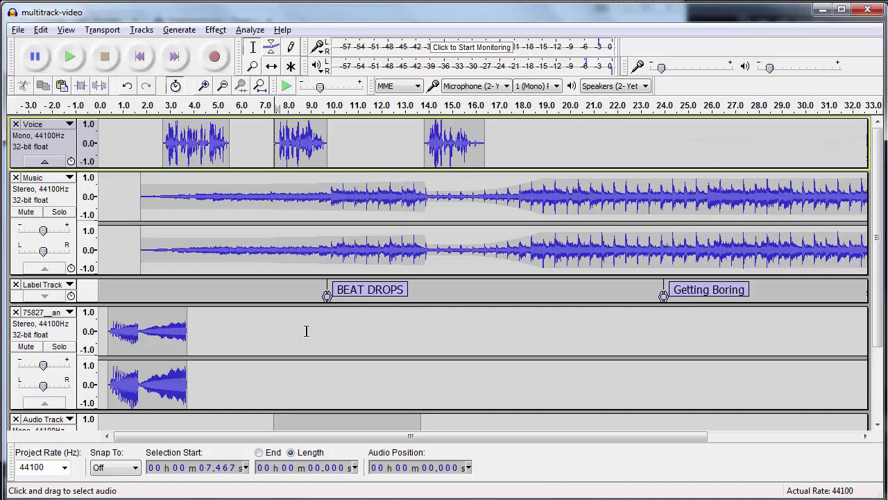
pyautogui.scroll(-3, 306, 331)
pyautogui.scroll(3, 306, 331)
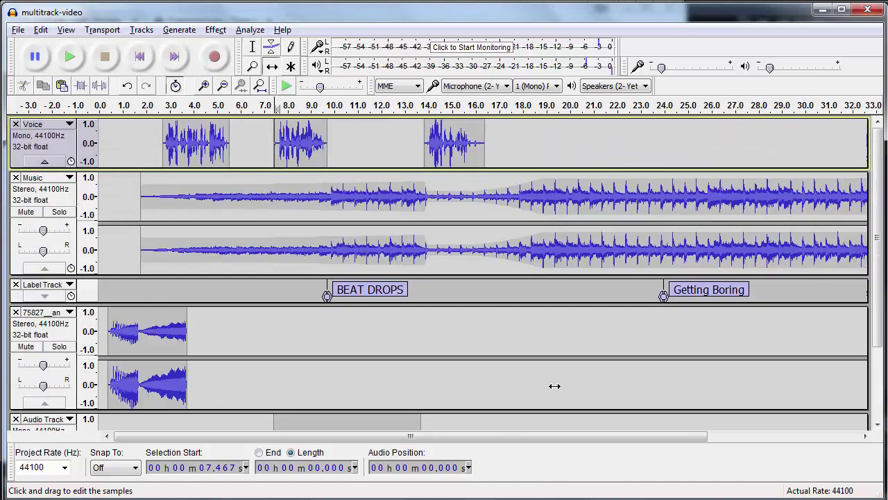
pyautogui.scroll(-3, 554, 386)
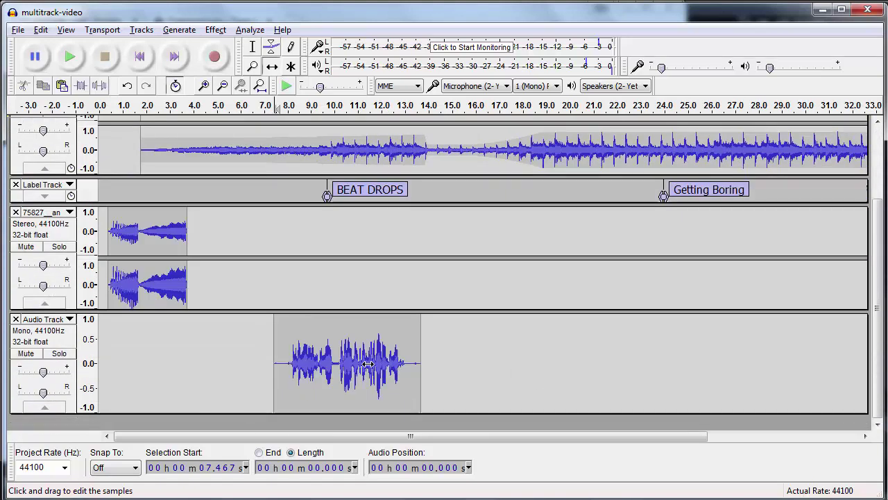
pyautogui.moveTo(368, 364); pyautogui.dragTo(371, 349)
pyautogui.moveTo(379, 298); pyautogui.dragTo(703, 4)
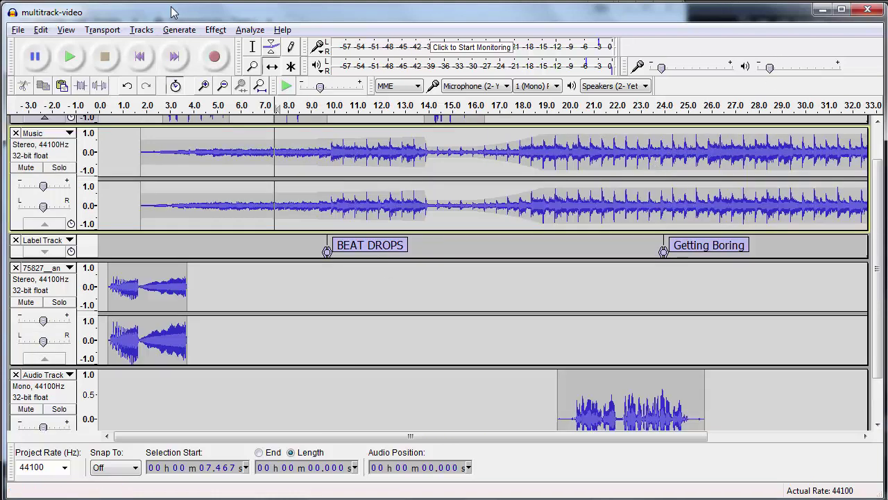
pyautogui.click(66, 30)
pyautogui.click(99, 127)
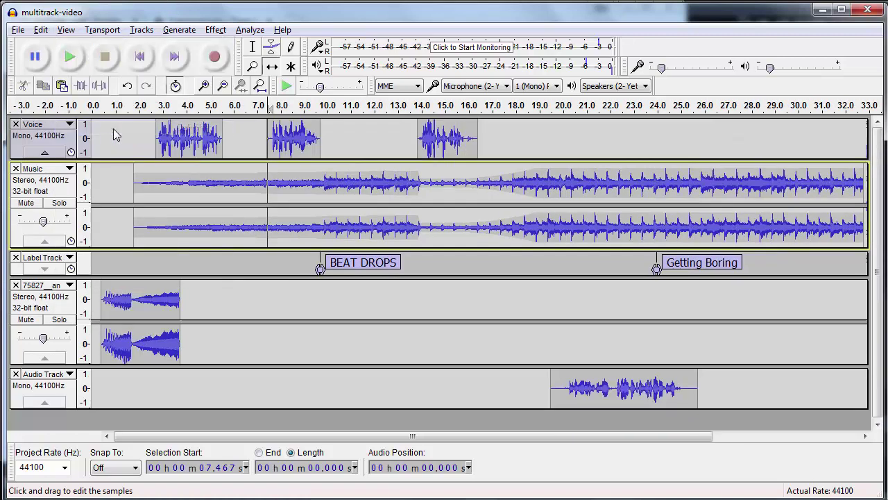
# - Position the narration clip near 8 s and silence the Voice audio from 7.06 to 9.28 s
pyautogui.moveTo(621, 393); pyautogui.dragTo(551, 449)
pyautogui.moveTo(406, 450); pyautogui.dragTo(213, 402)
pyautogui.moveTo(354, 110); pyautogui.dragTo(260, 141)
pyautogui.click(99, 86)
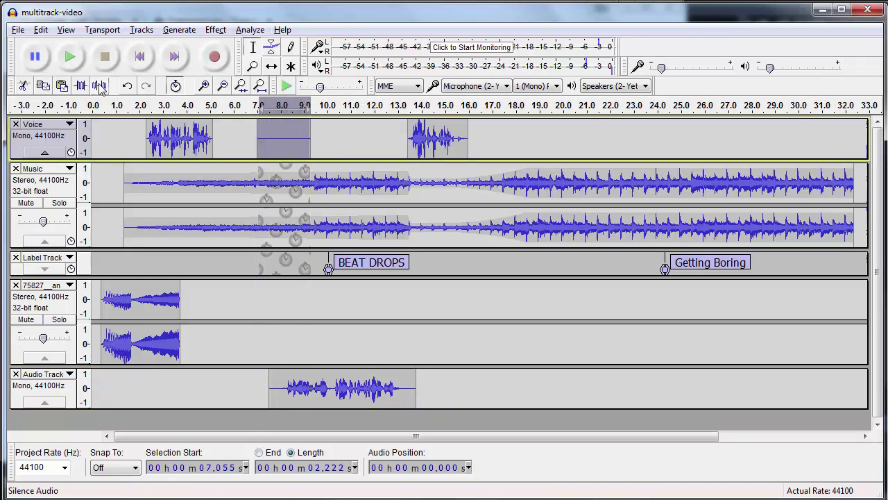
pyautogui.click(303, 128)
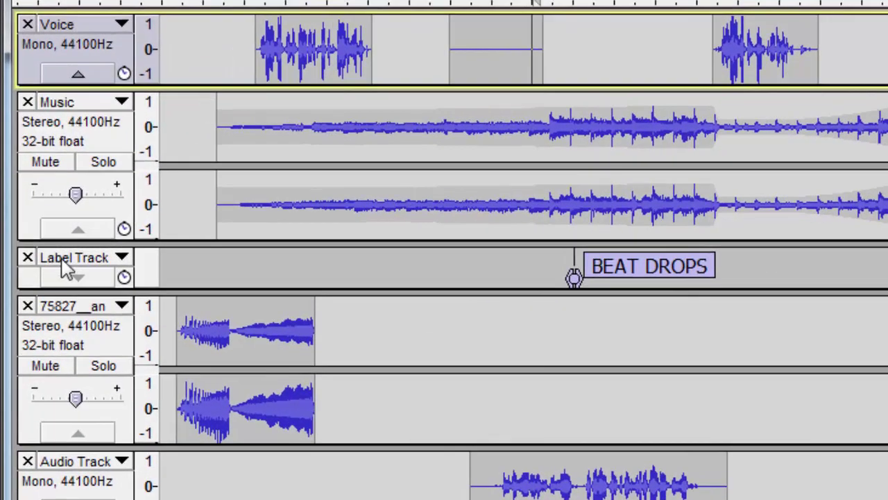
# - Move the label track above Music and the narration under Voice, then realign the narration, Music and effect clips
pyautogui.click(31, 276)
pyautogui.moveTo(47, 173); pyautogui.dragTo(69, 104)
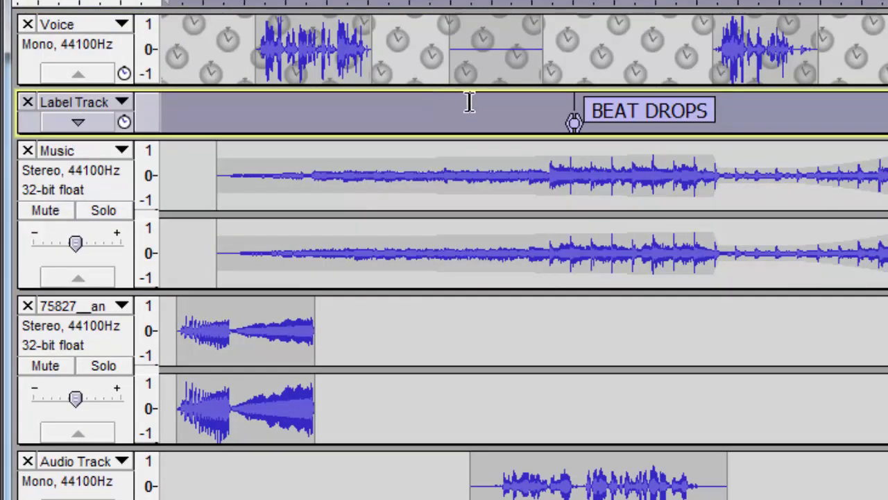
pyautogui.click(576, 469)
pyautogui.moveTo(111, 488); pyautogui.dragTo(87, 111)
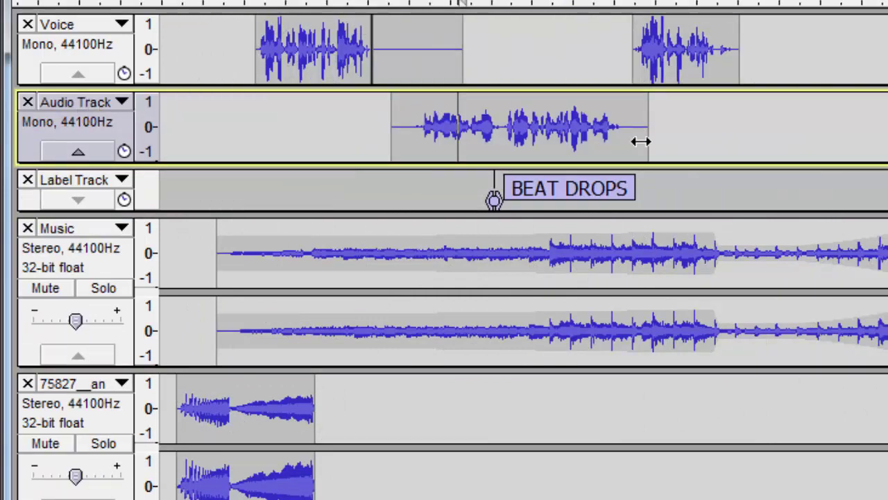
pyautogui.moveTo(639, 139)
pyautogui.mouseDown()
pyautogui.moveTo(748, 111)
pyautogui.moveTo(643, 119)
pyautogui.mouseUp()
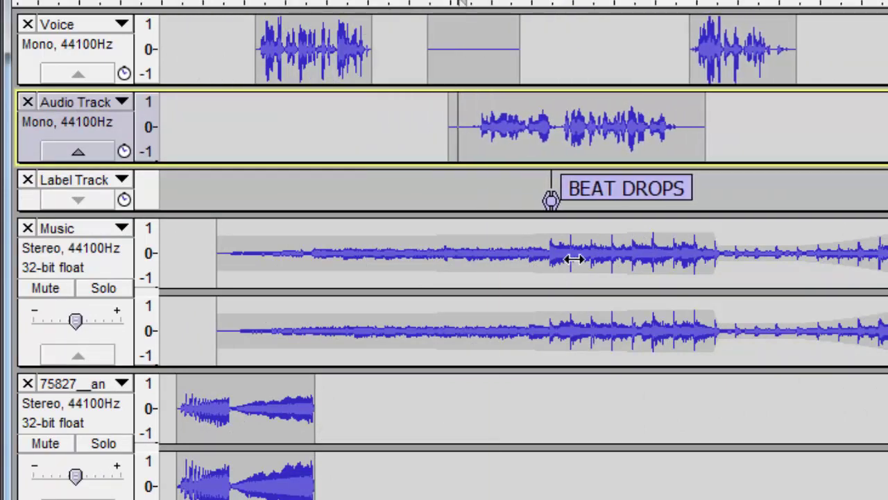
pyautogui.moveTo(571, 257)
pyautogui.mouseDown()
pyautogui.moveTo(644, 258)
pyautogui.moveTo(612, 271)
pyautogui.moveTo(576, 267)
pyautogui.mouseUp()
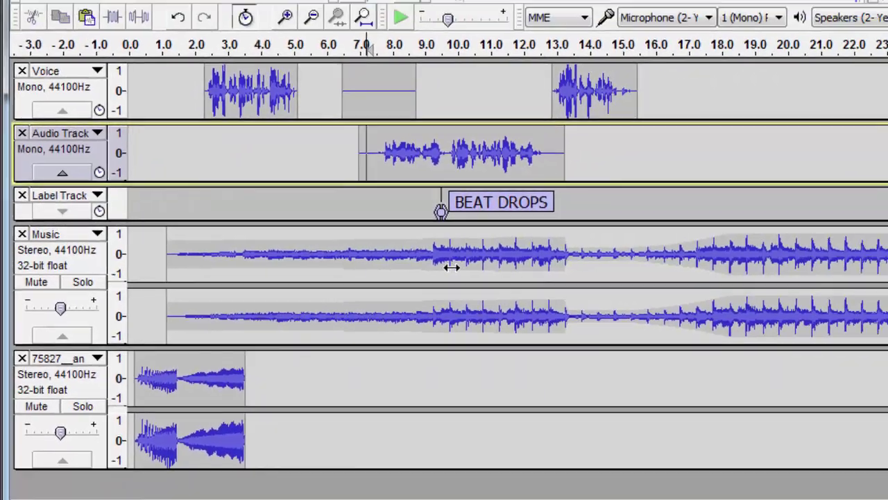